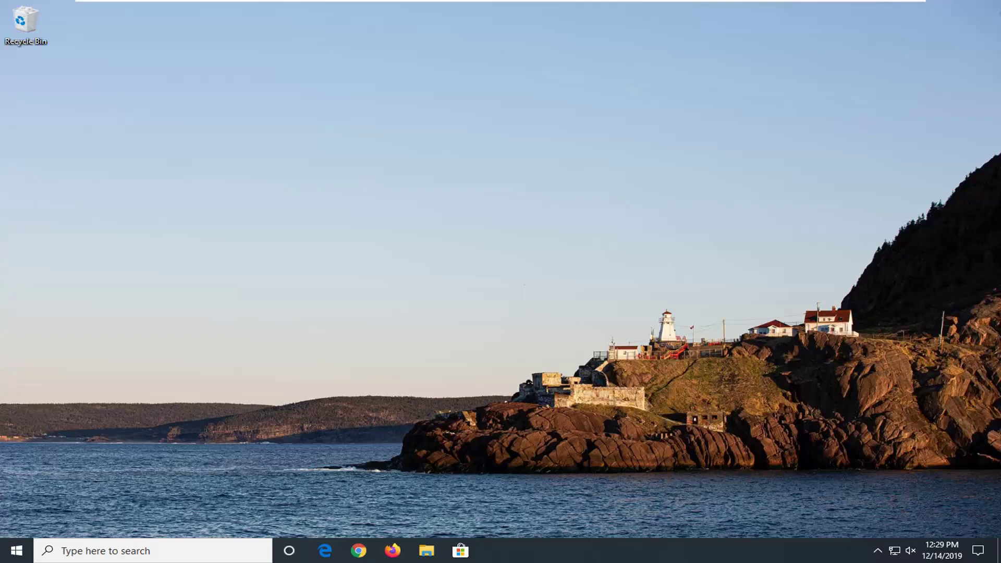
Search for regedit, run Registry Editor as administrator, and allow it to make changes to the device.
click(13, 554)
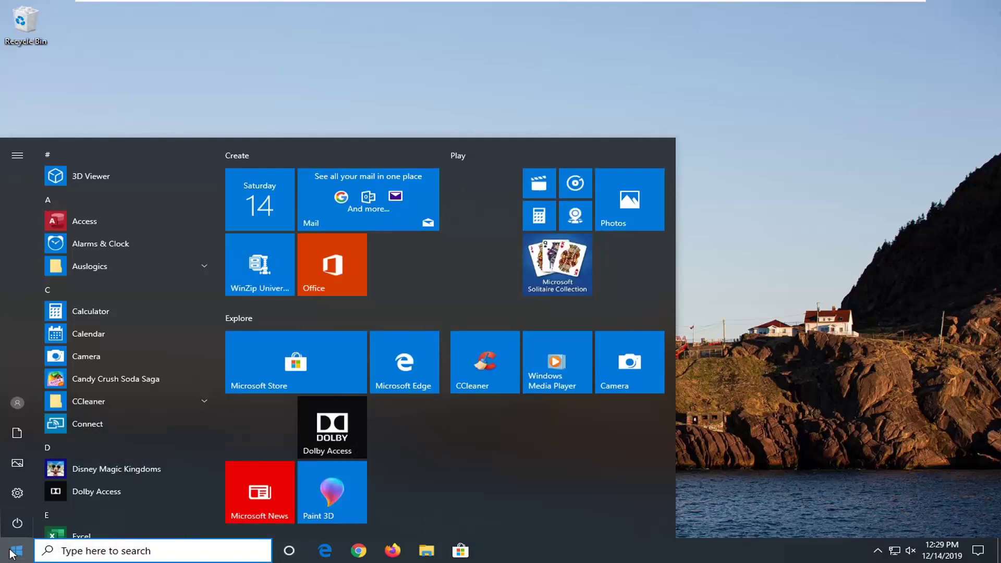
text(r)
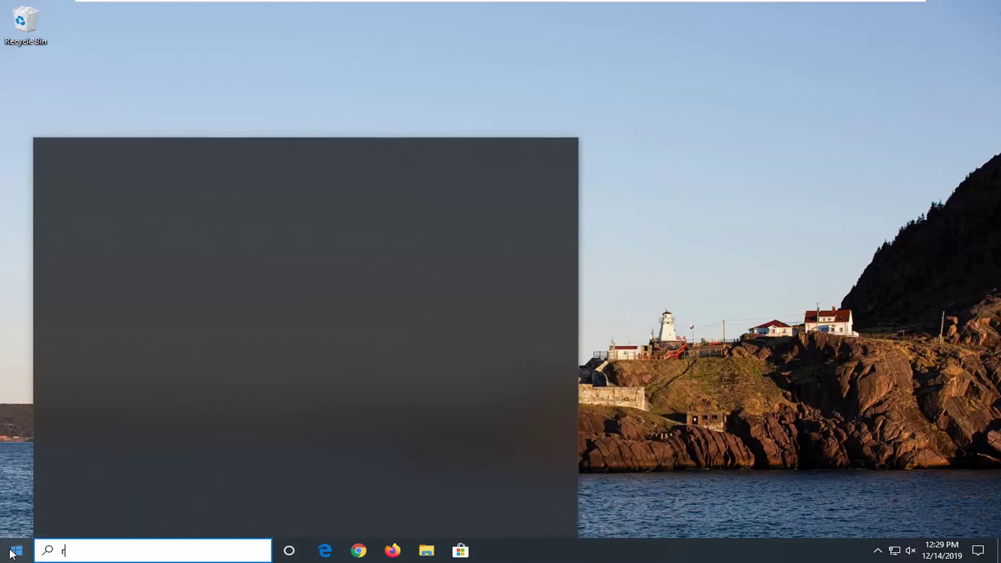
text(egedit)
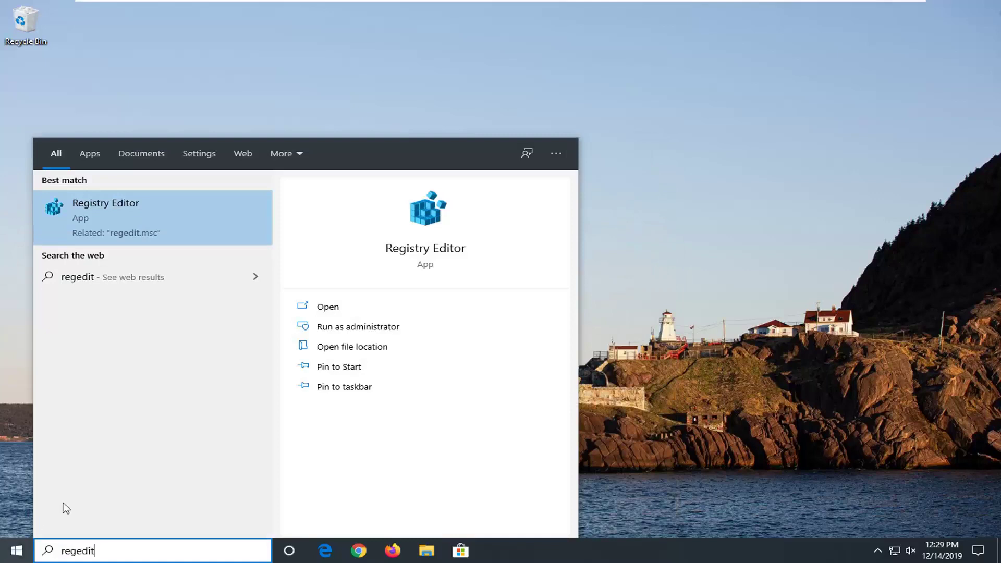
right_click(106, 215)
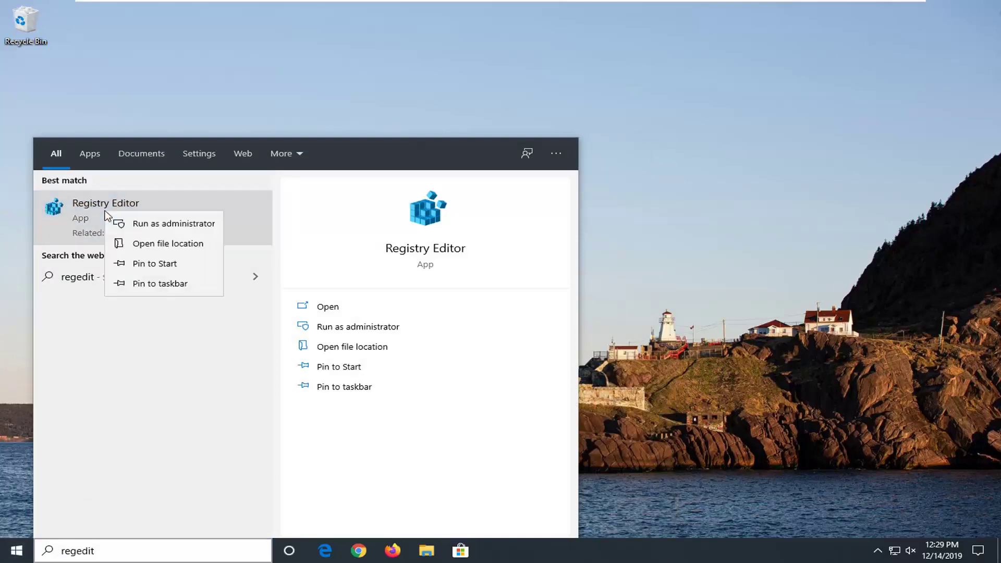
click(142, 222)
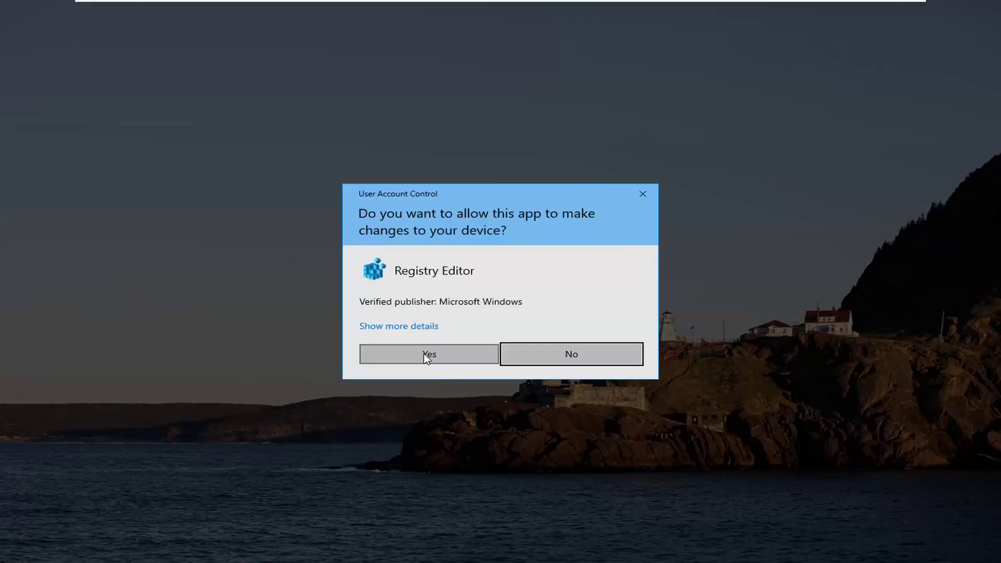
click(425, 355)
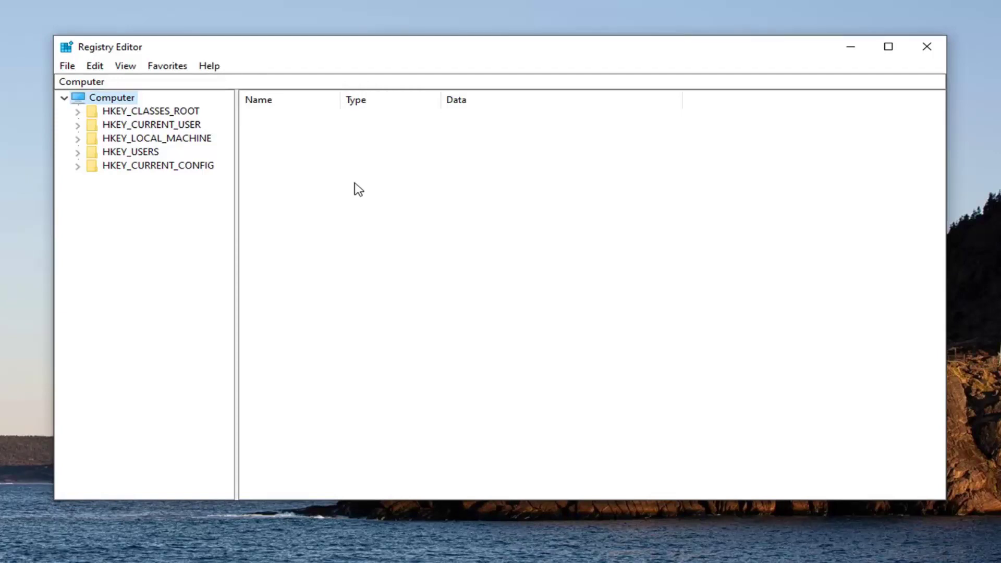
click(68, 67)
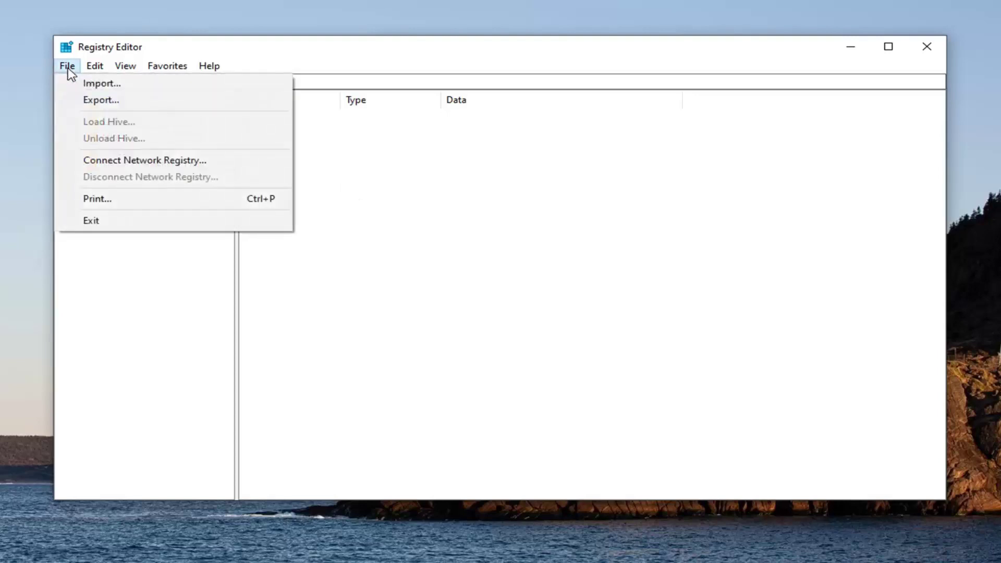
click(86, 101)
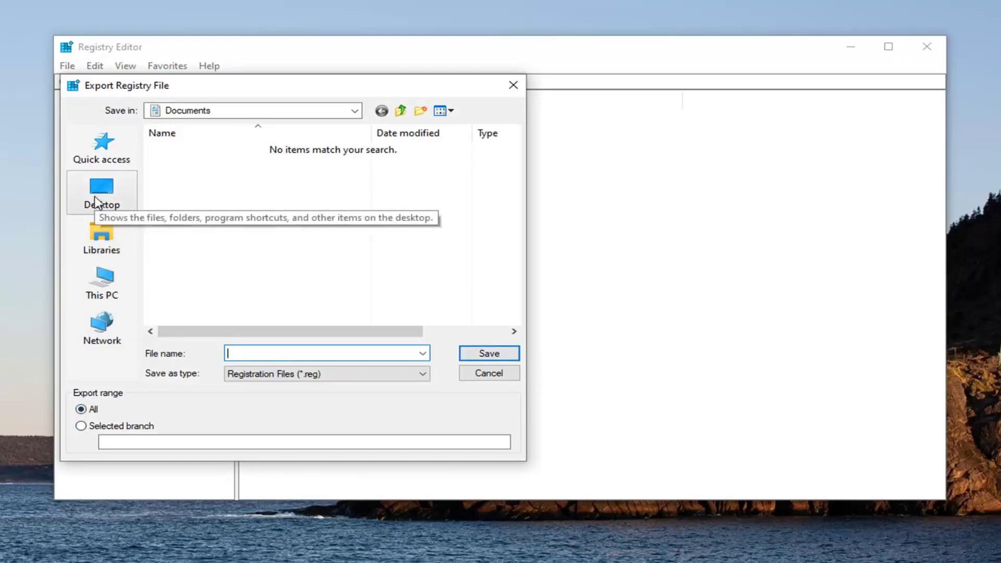
click(480, 374)
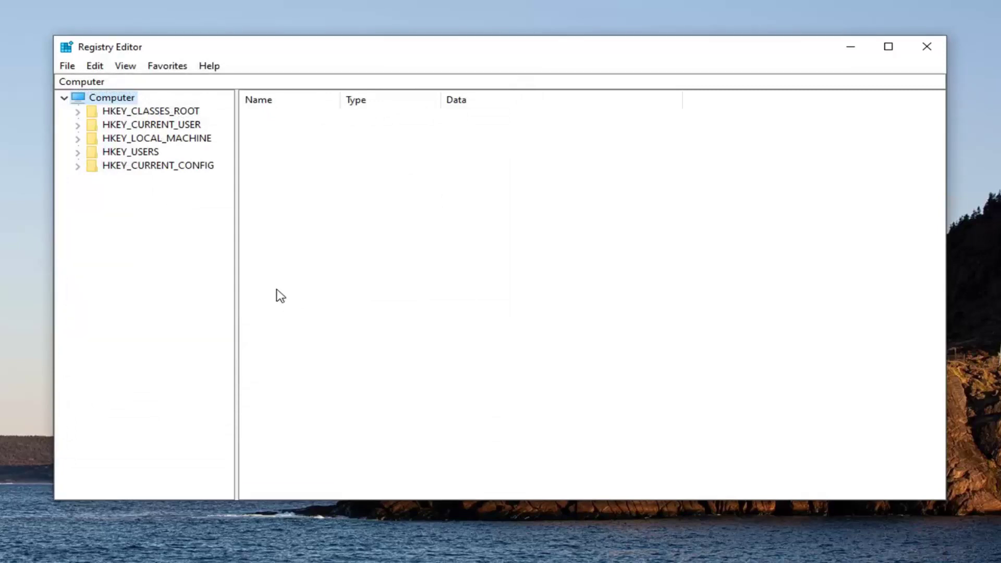
click(67, 67)
click(93, 97)
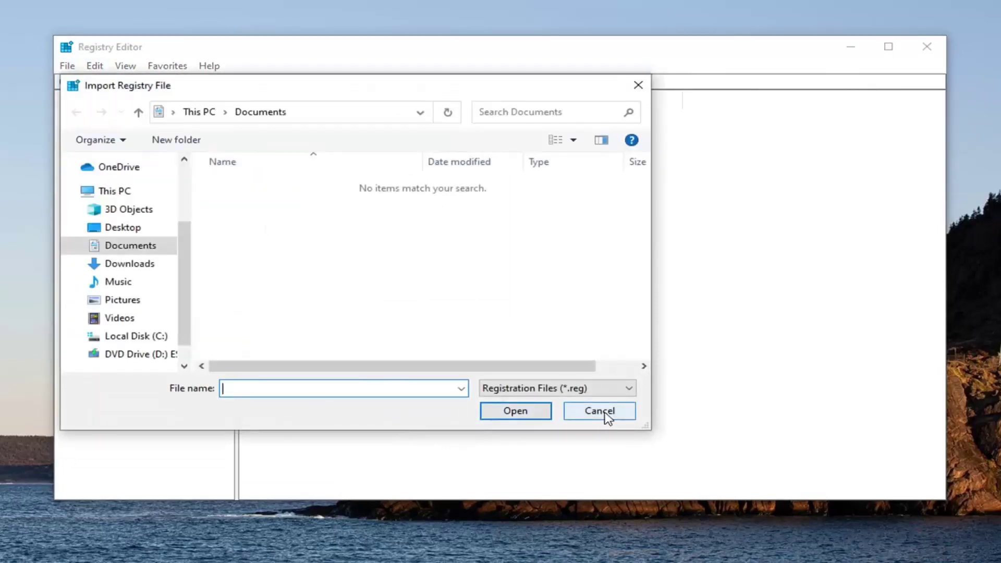
click(606, 416)
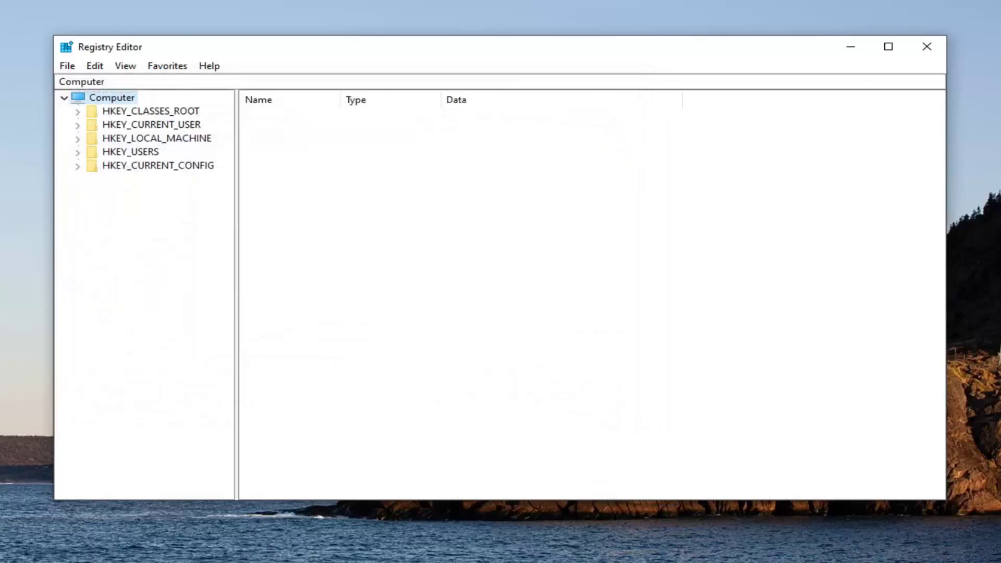
Widen the key tree slightly and expand the registry path HKEY_LOCAL_MACHINE\SOFTWARE\Microsoft.
click(156, 138)
drag(238, 157, 276, 157)
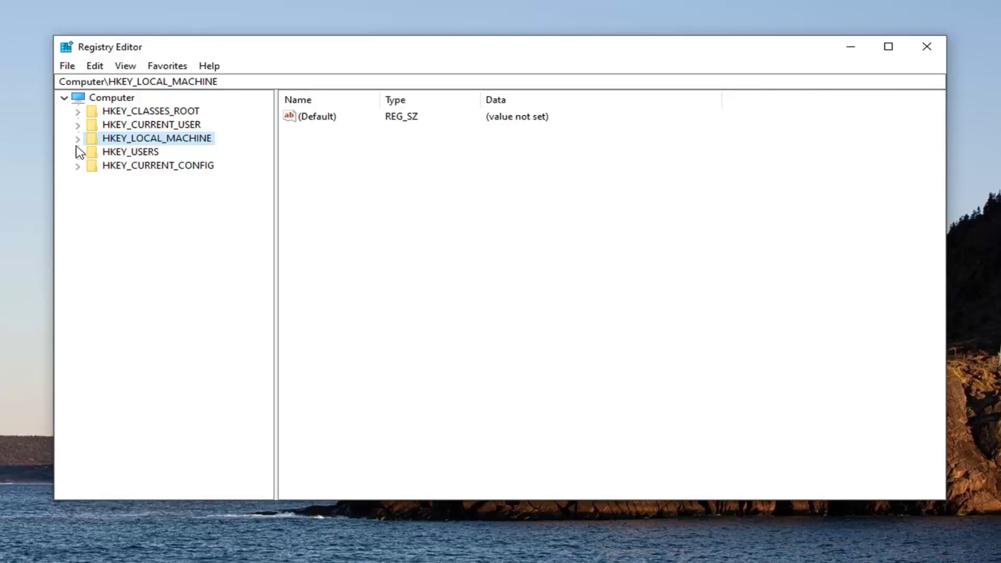
double_click(118, 142)
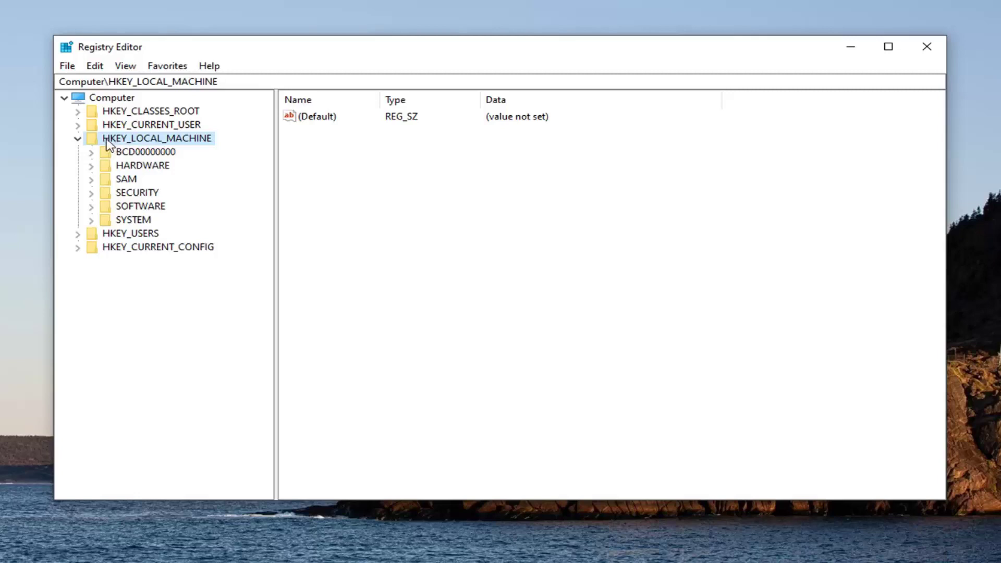
double_click(126, 207)
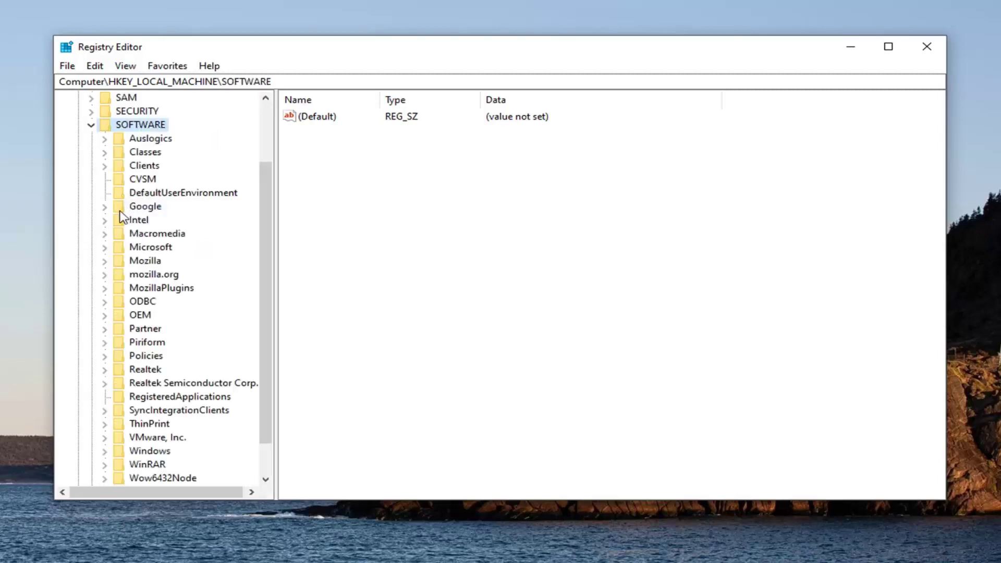
scroll(164, 228, down, 1)
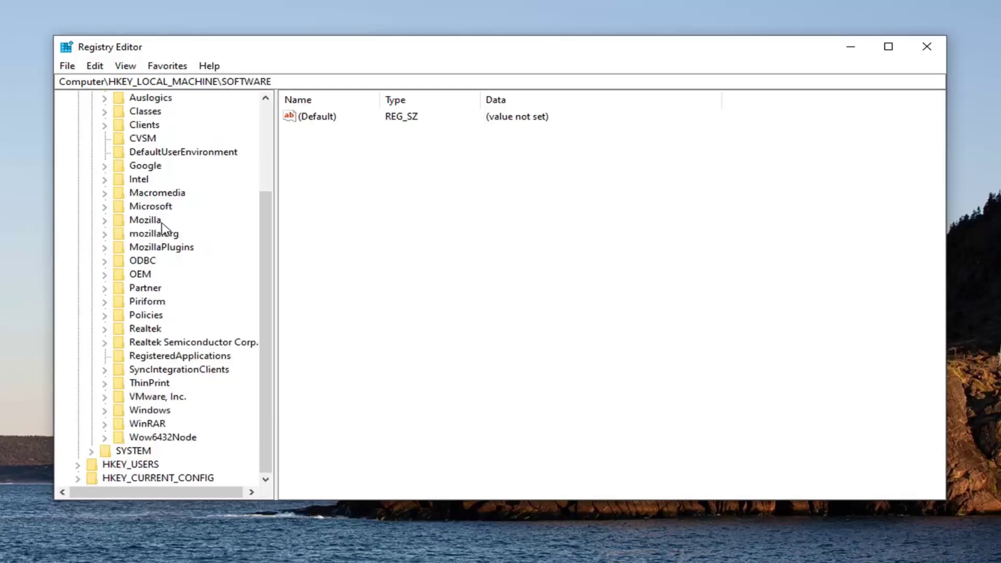
double_click(162, 208)
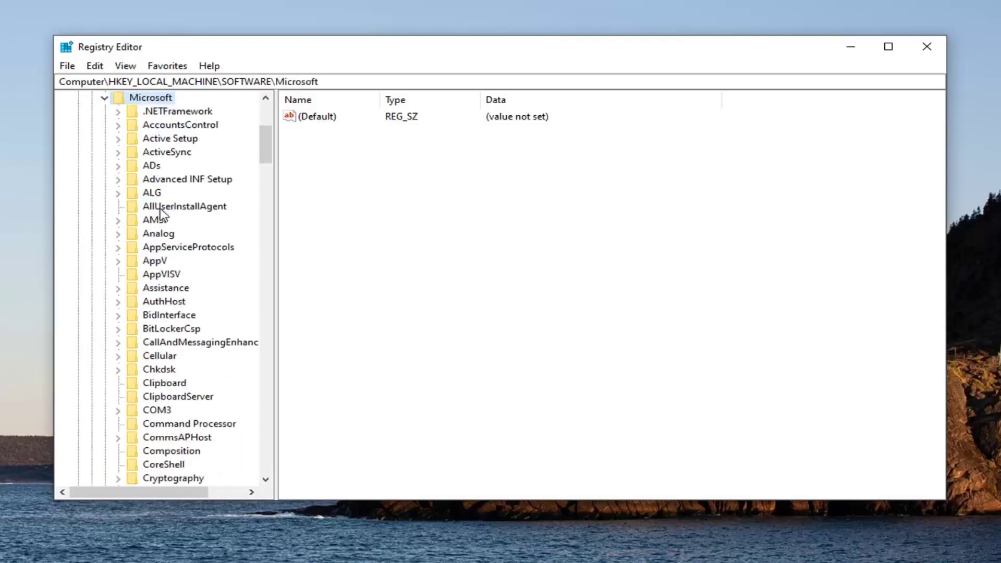
Expand the Windows NT key under Microsoft, then expand its CurrentVersion subkey.
scroll(182, 287, down, 20)
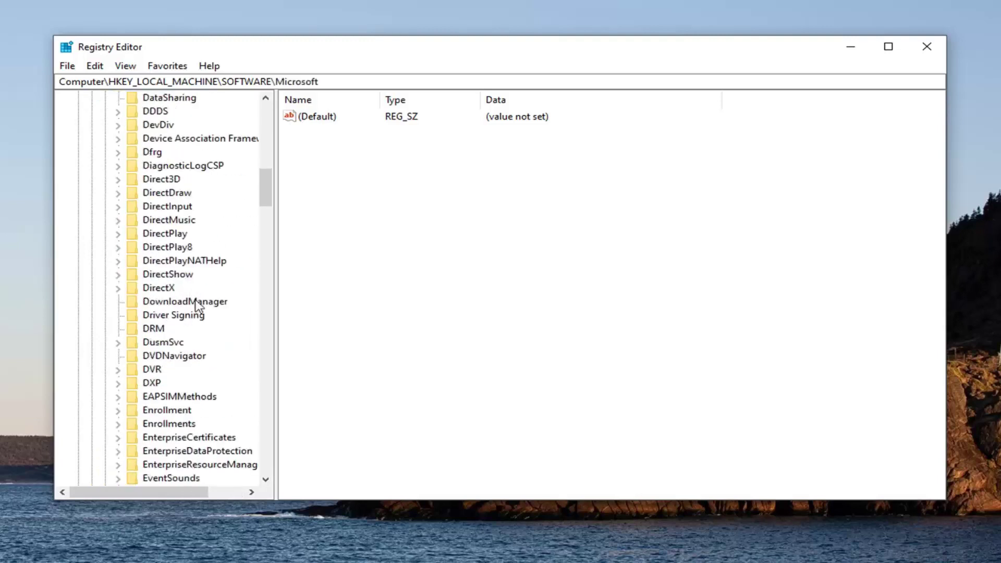
scroll(192, 300, down, 20)
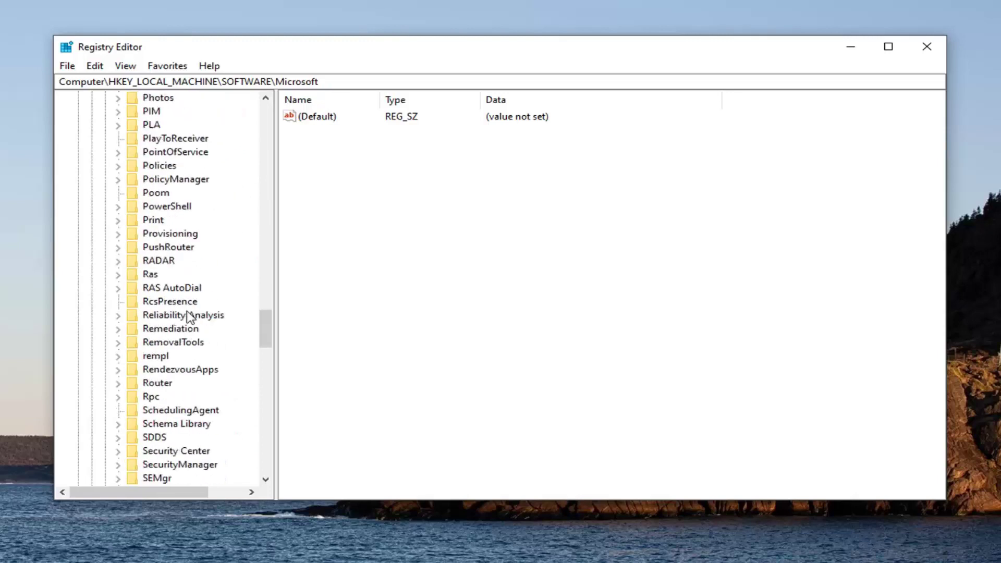
scroll(188, 326, down, 13)
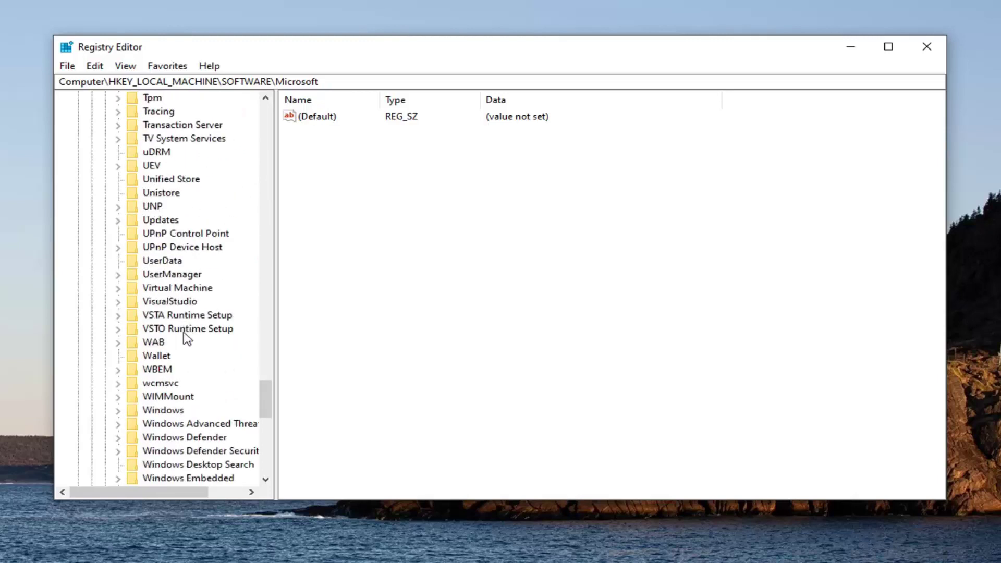
scroll(198, 375, down, 2)
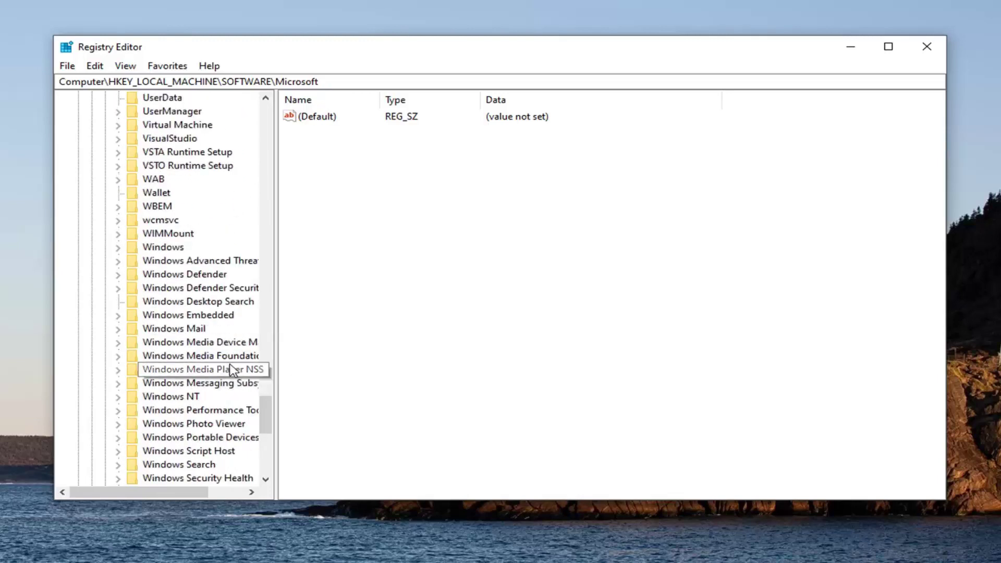
click(174, 401)
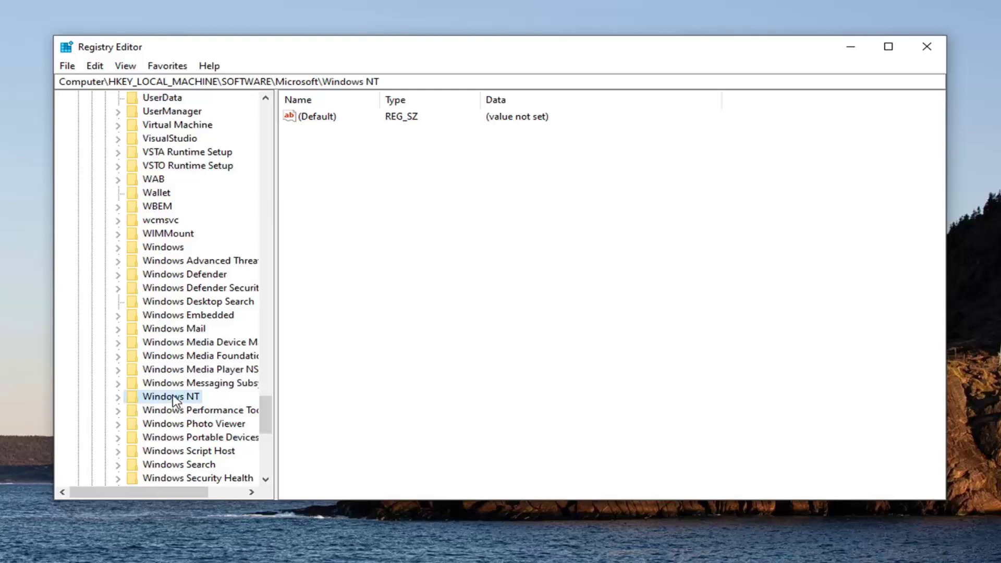
double_click(172, 396)
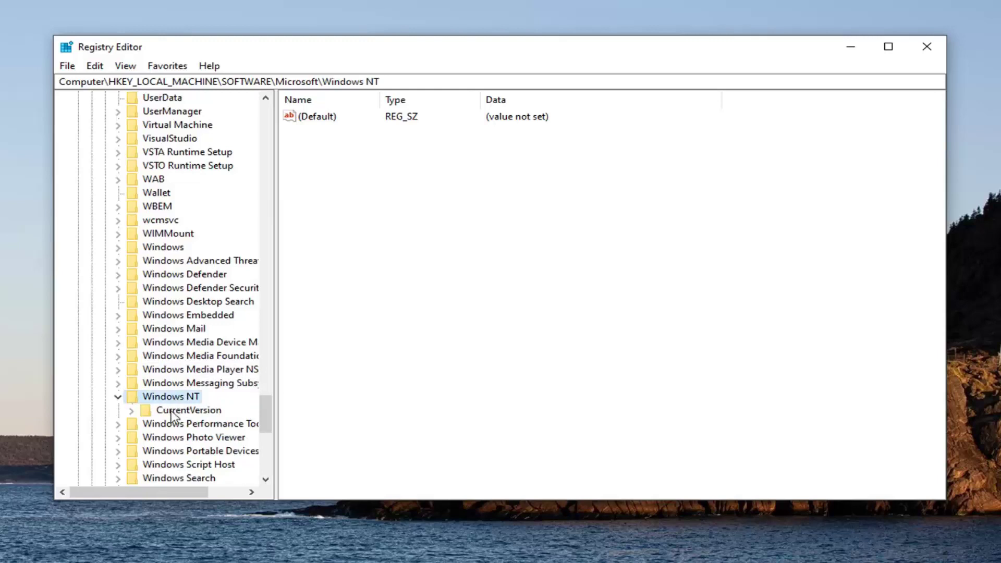
click(172, 412)
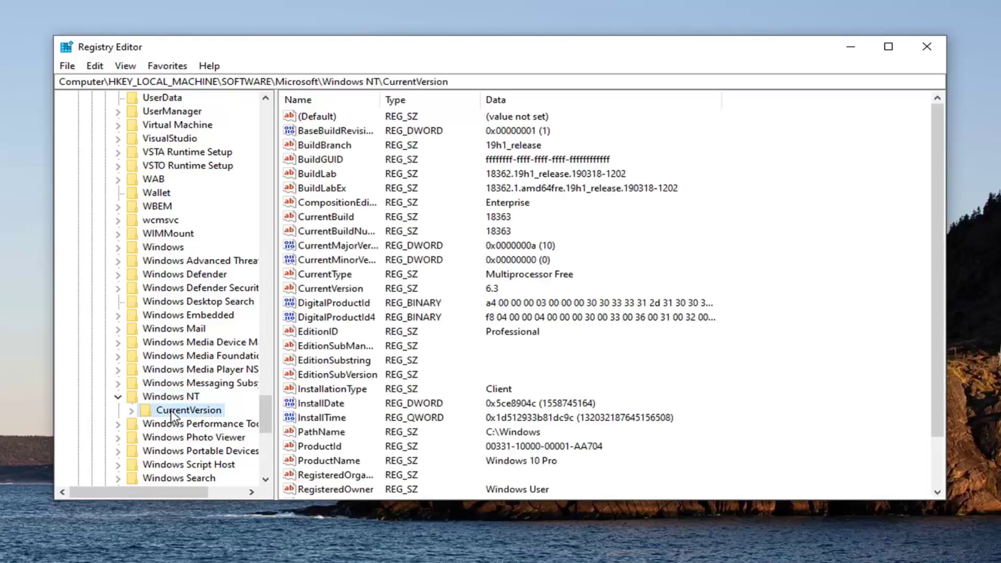
click(132, 411)
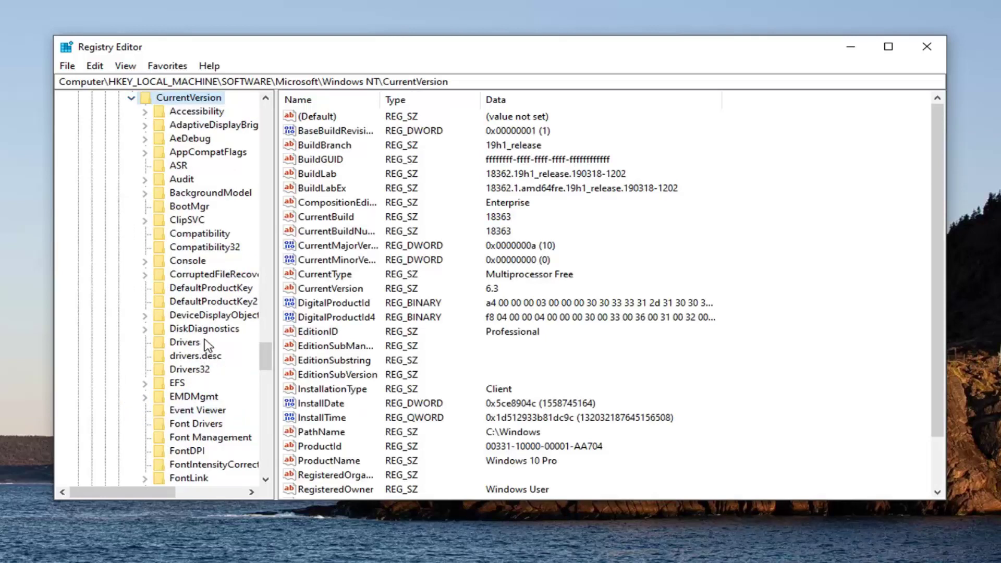
Select the Svchost key under Windows NT\CurrentVersion to show its values.
scroll(207, 345, down, 16)
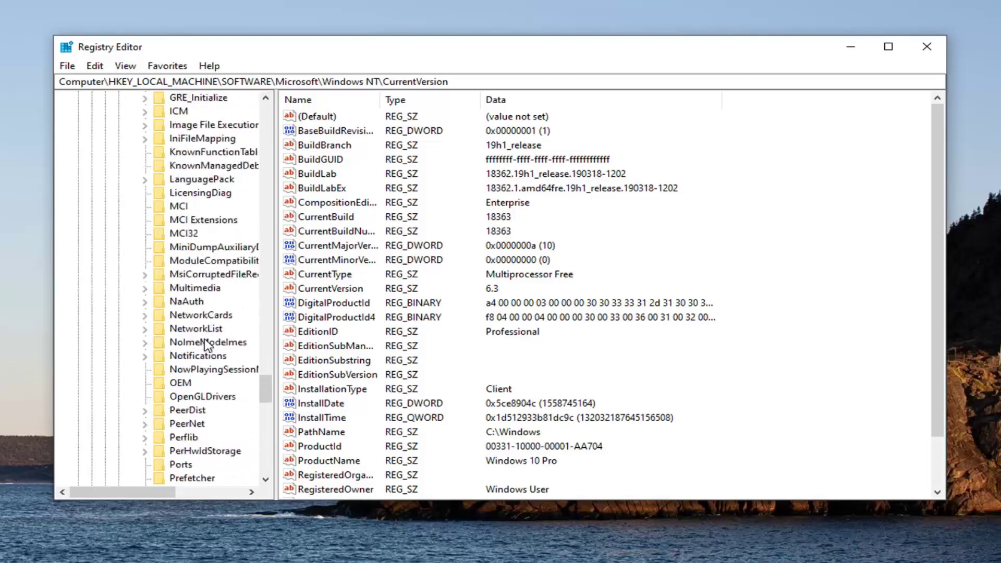
scroll(207, 369, down, 7)
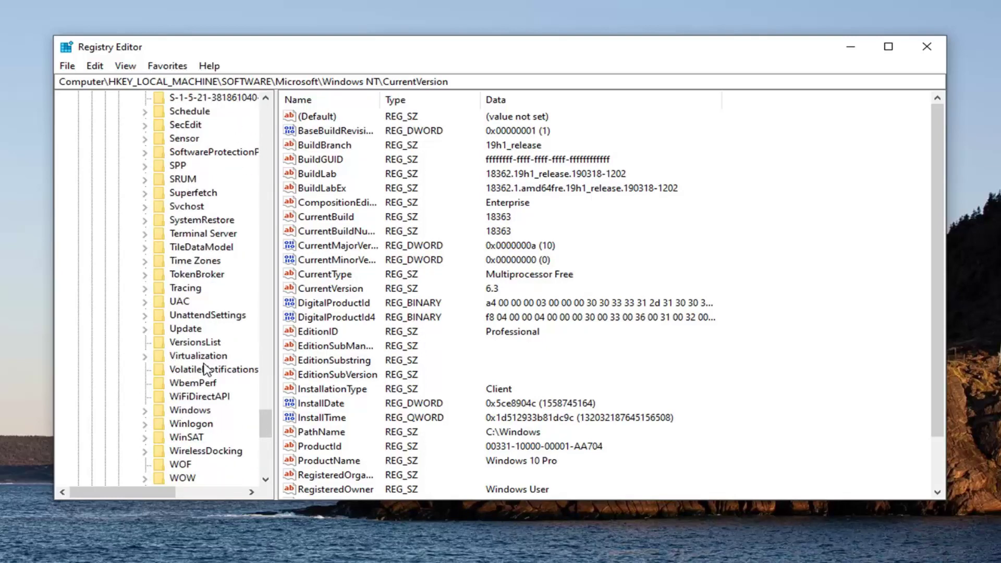
click(187, 206)
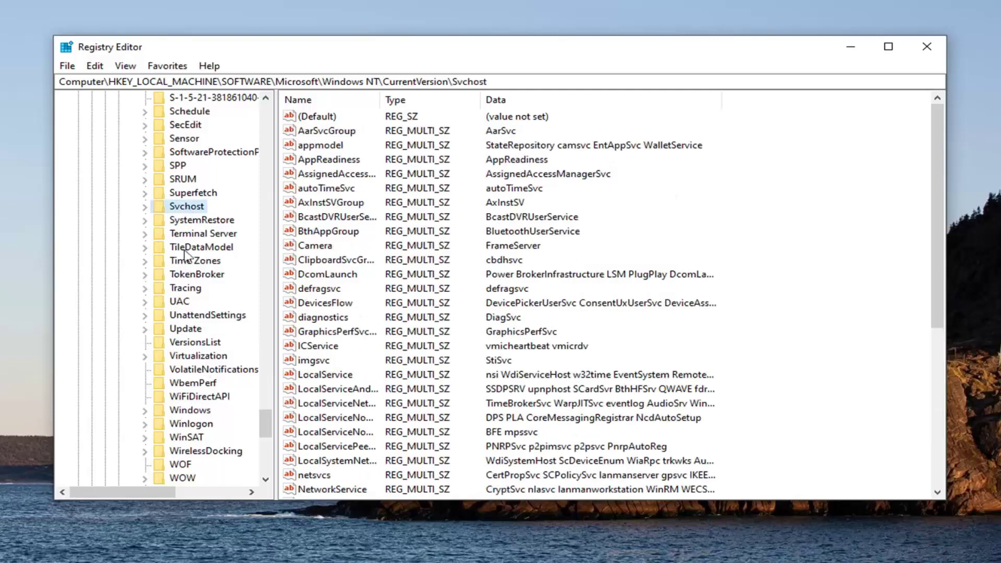
scroll(186, 206, up, 5)
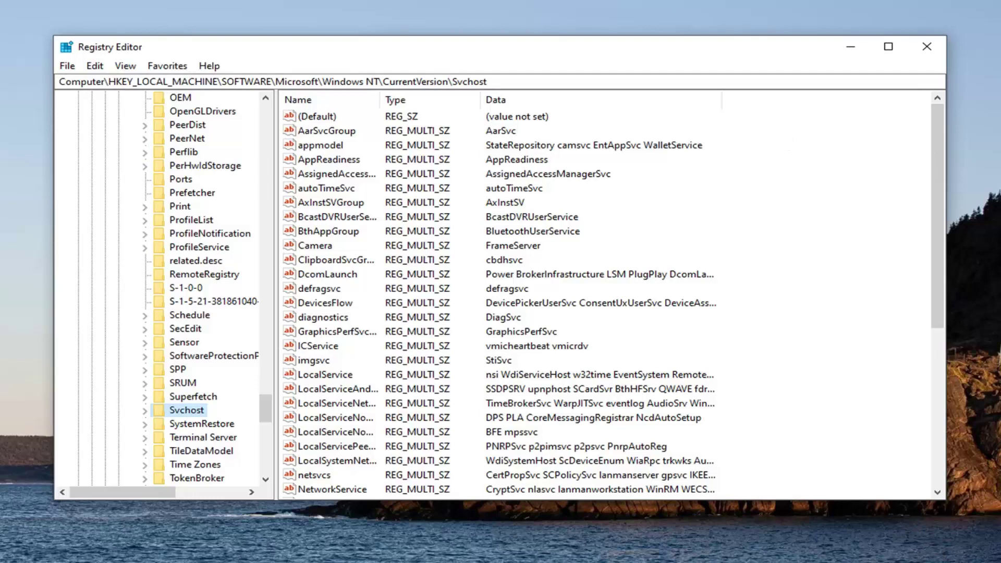
Create a new multi-string value named GPSvcGroup in the Svchost key.
scroll(798, 263, down, 3)
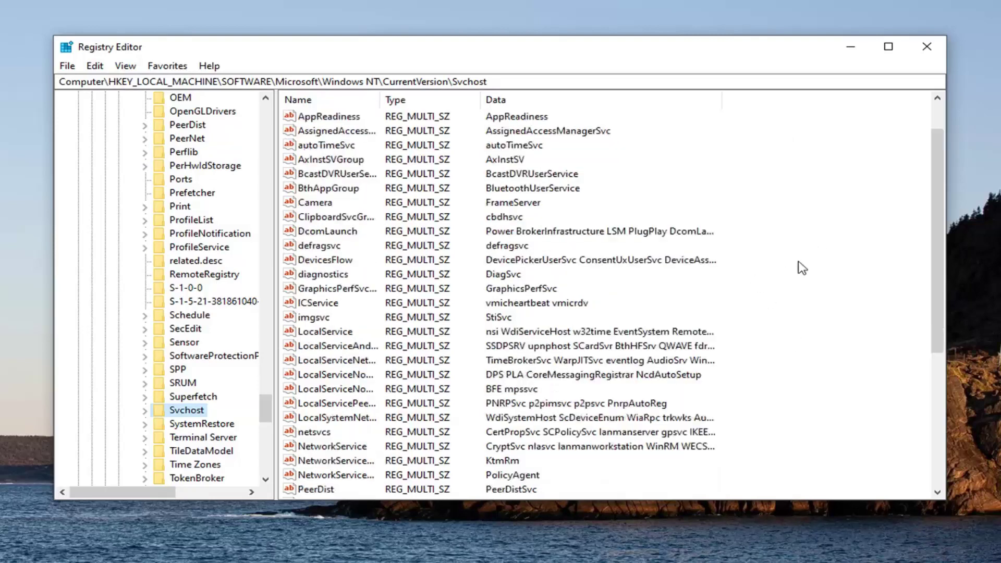
right_click(760, 226)
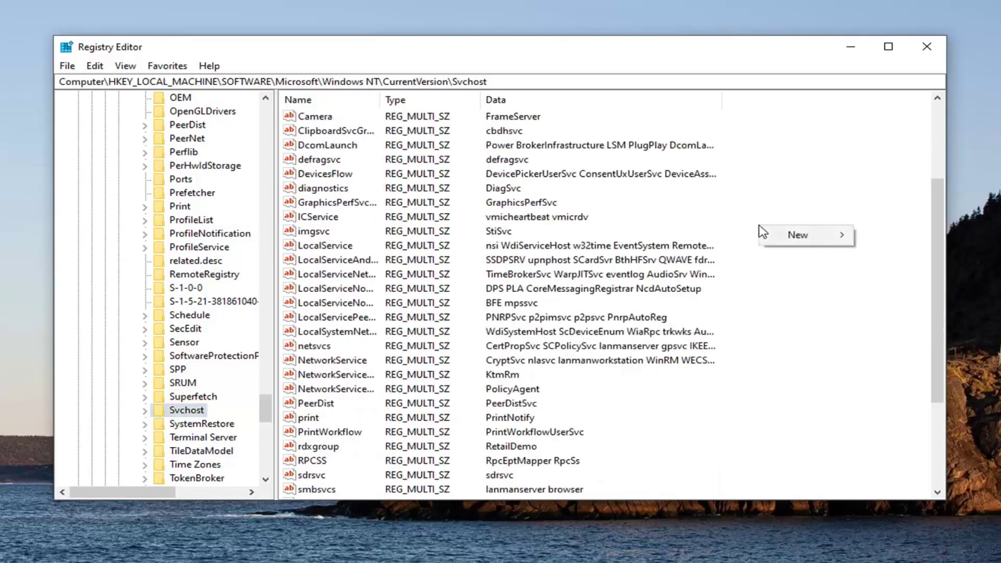
mouse_move(790, 236)
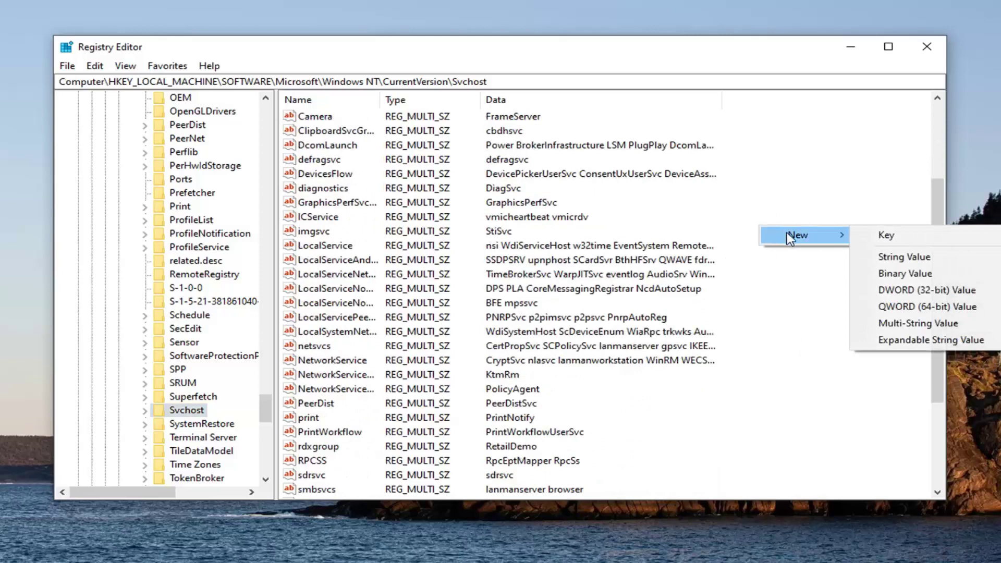
click(911, 322)
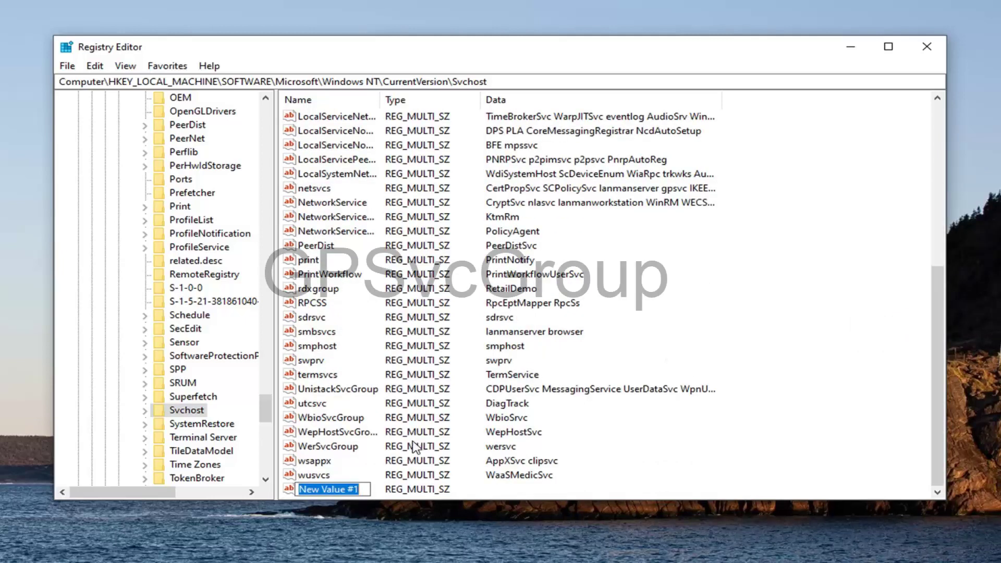
text(GPS)
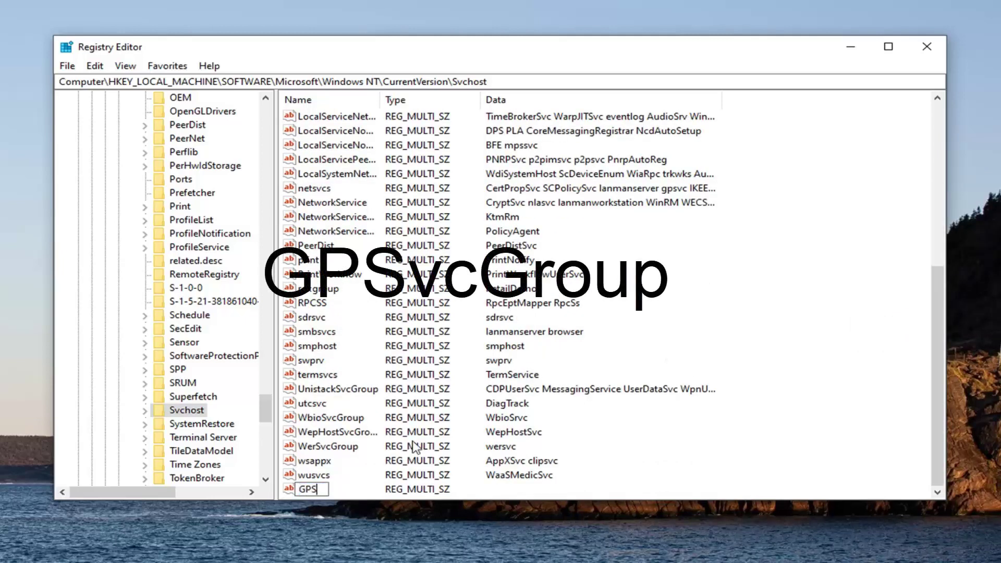
text(vcGroup)
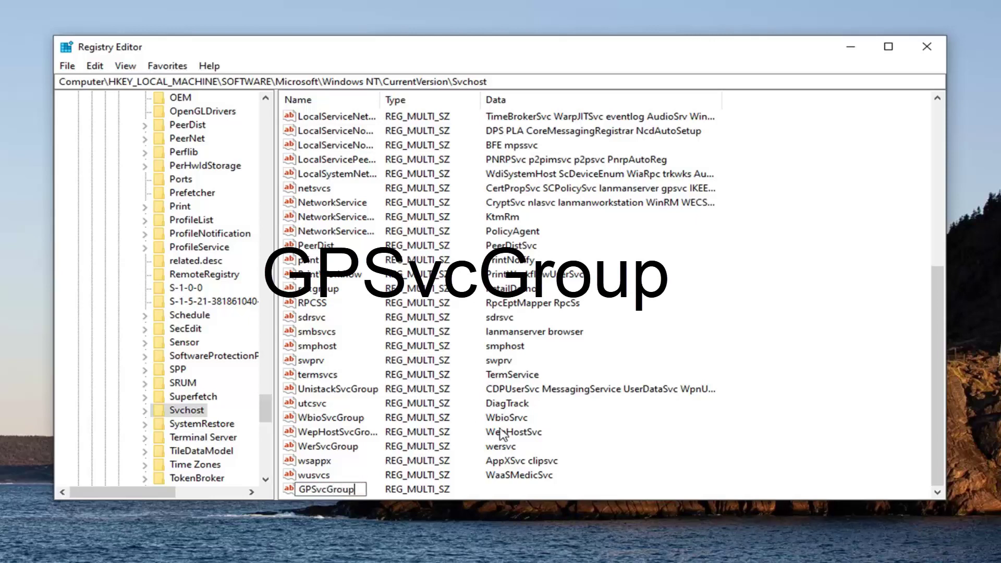
key(Return)
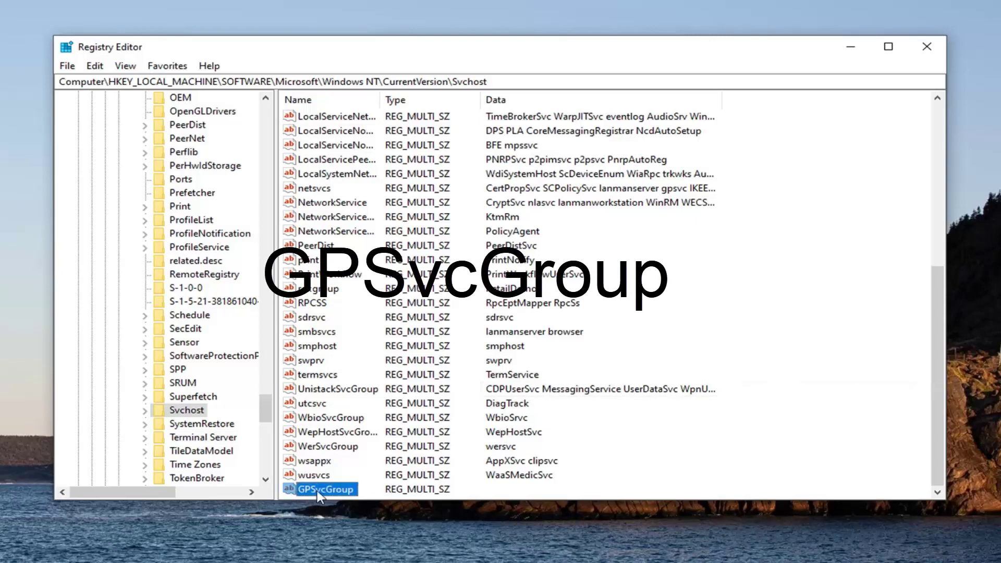
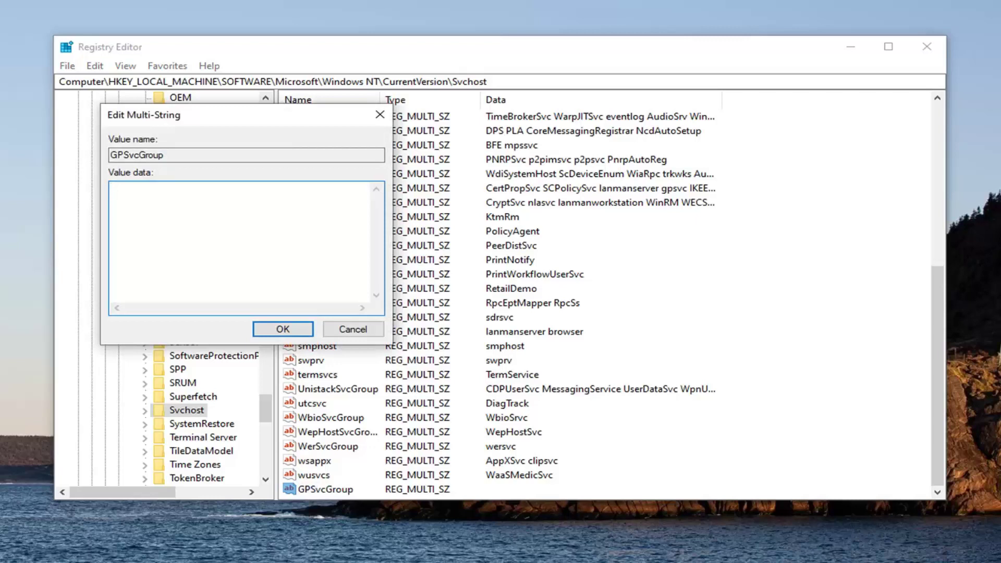
Set the data of the GPSvcGroup multi-string value to GPSvc and accept the empty-string warning.
text(GPS)
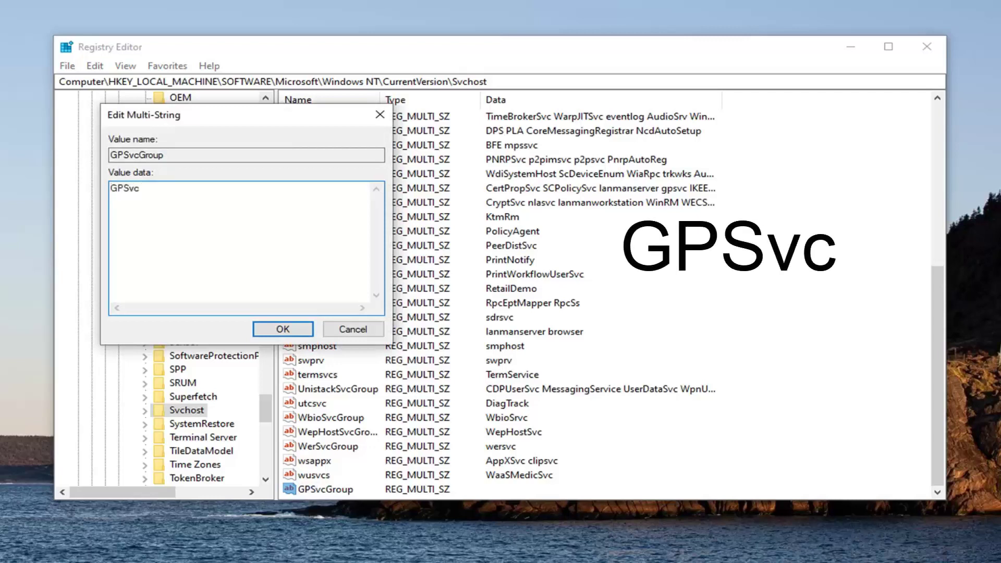
text(vc)
click(285, 329)
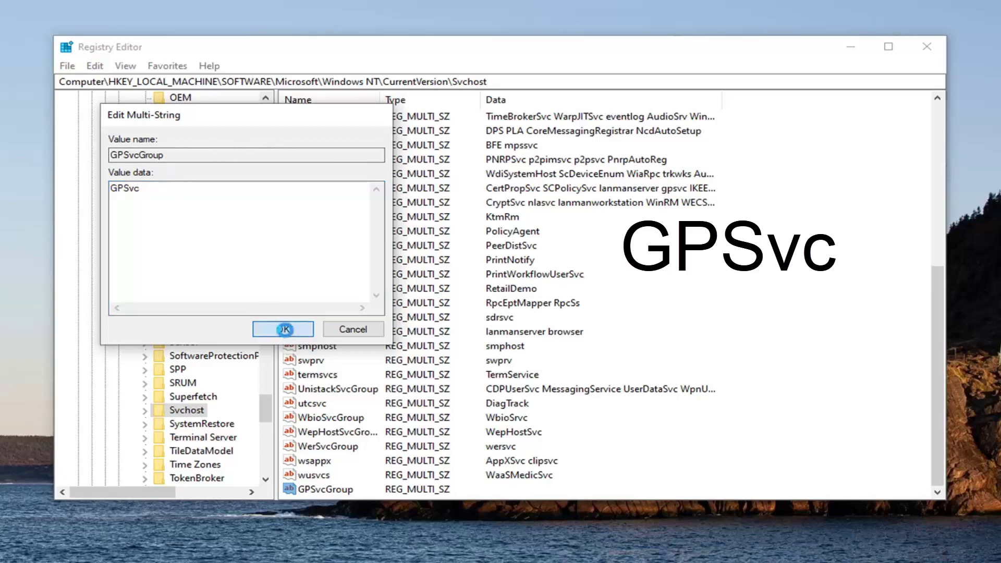
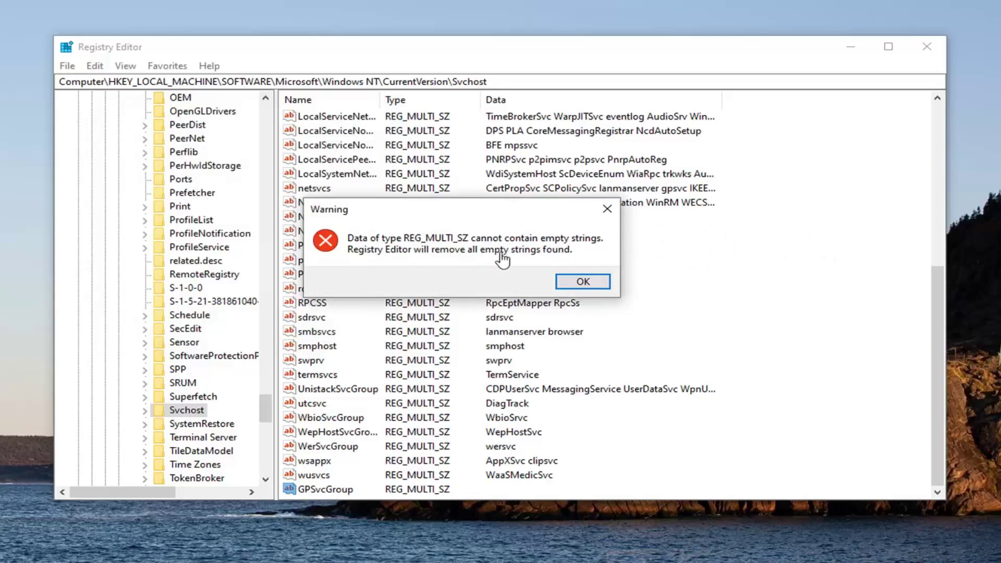
click(580, 283)
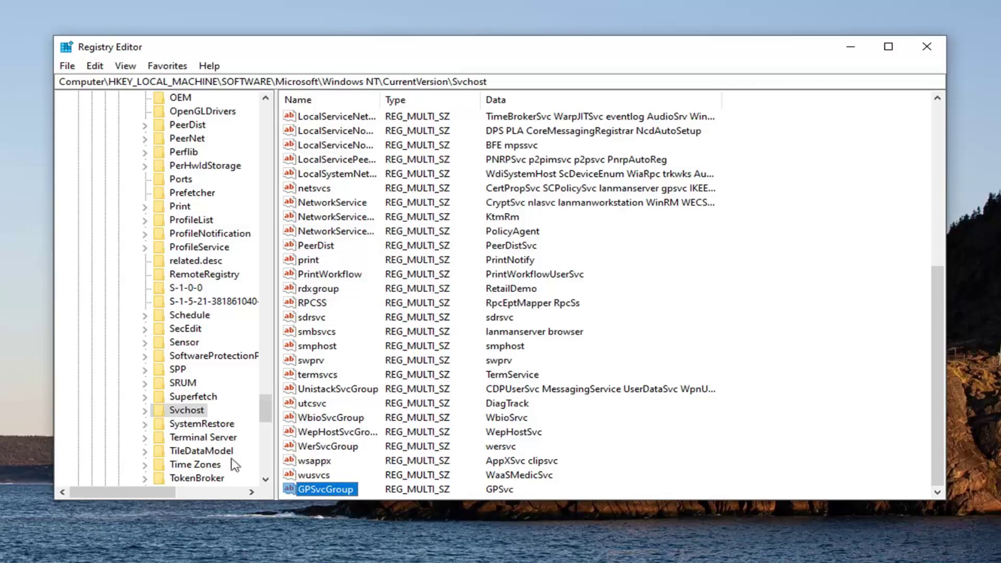
Create a new subkey named GPSvcGroup under the Svchost key.
click(196, 415)
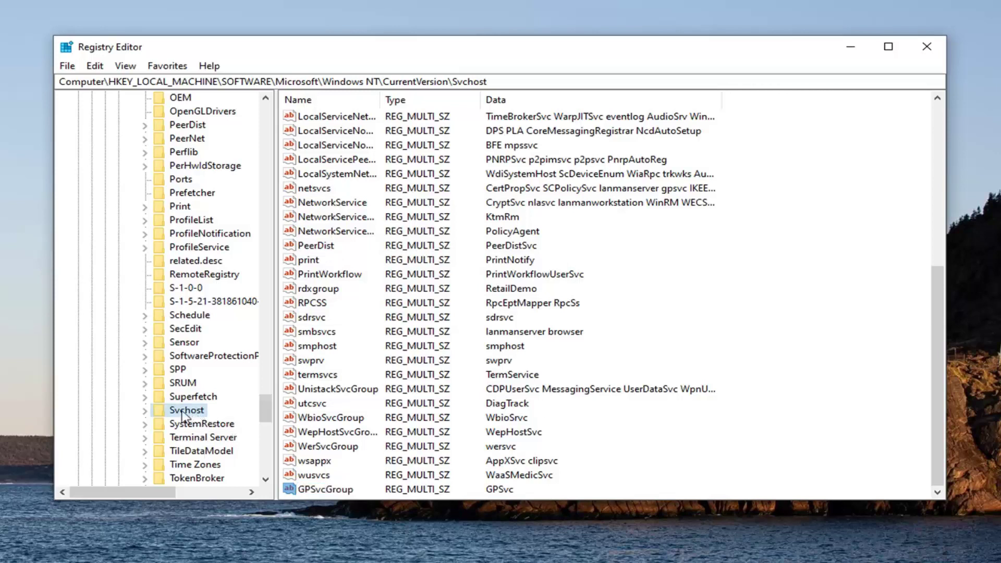
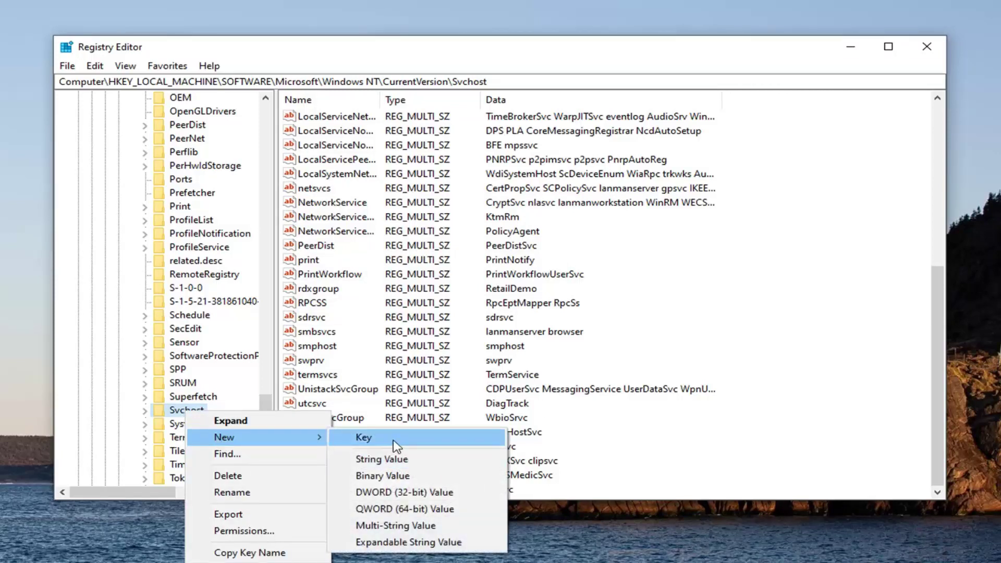
click(394, 441)
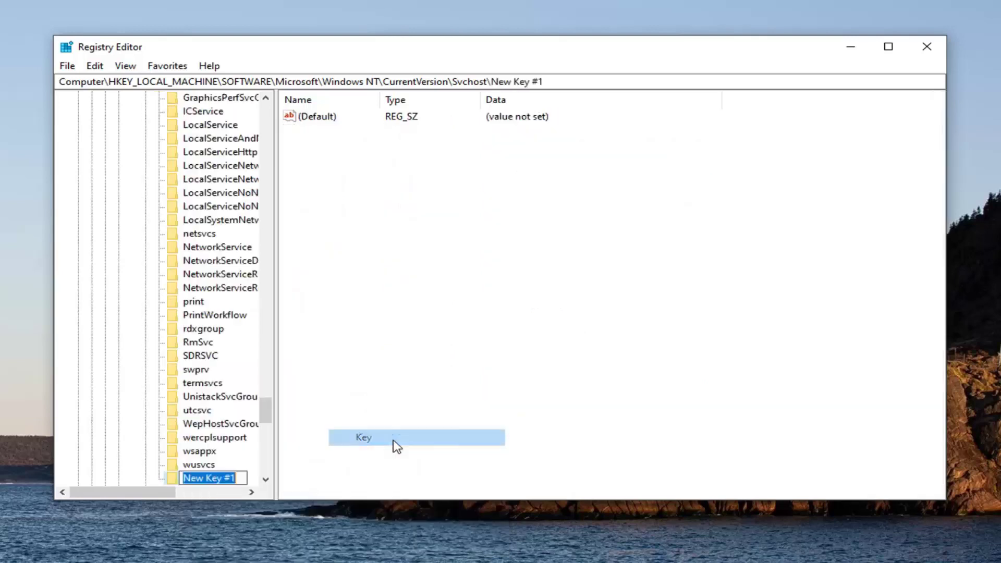
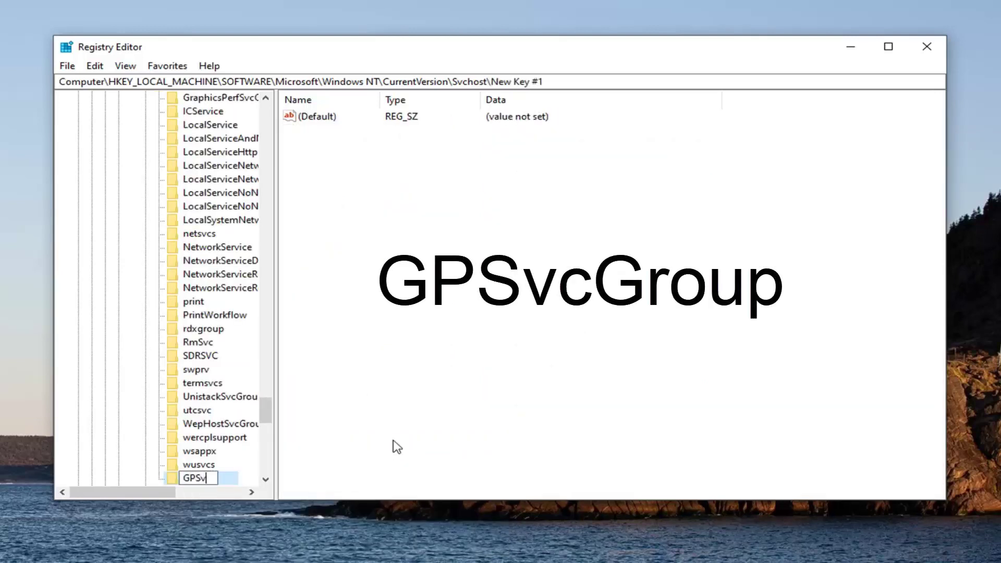
text(Group)
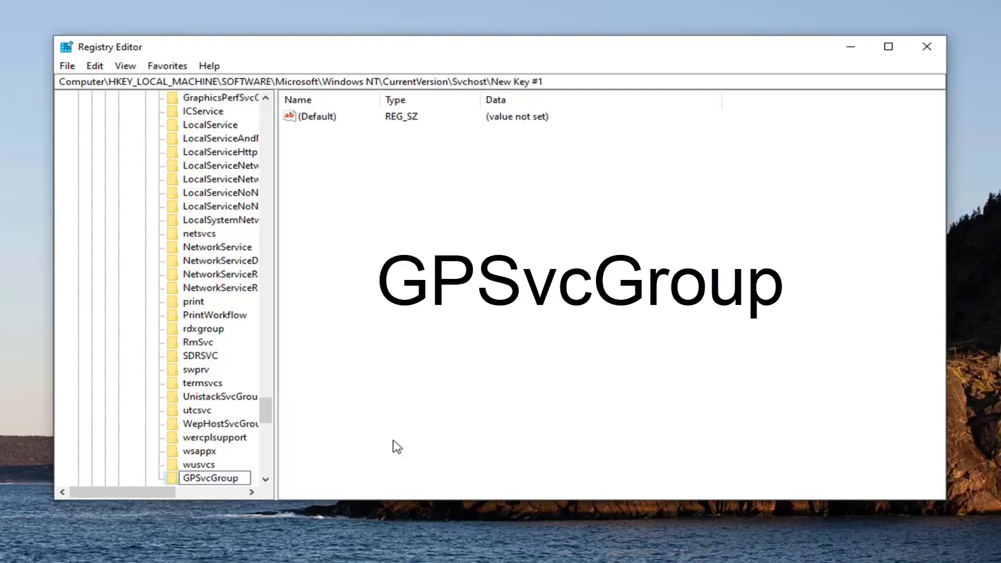
key(Return)
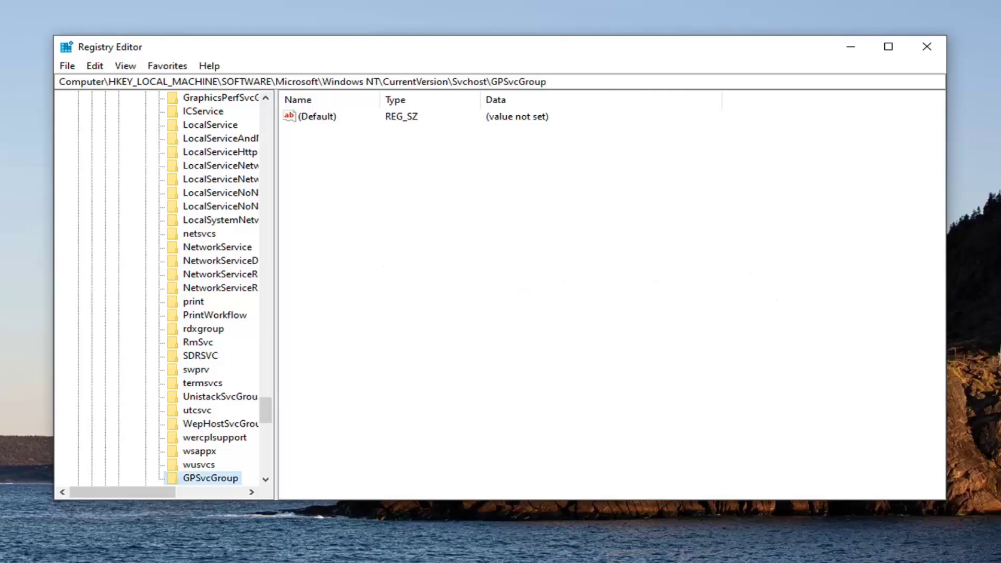
Create a DWORD (32-bit) value named AuthenticationCapabilities in the new GPSvcGroup key.
right_click(316, 146)
mouse_move(353, 154)
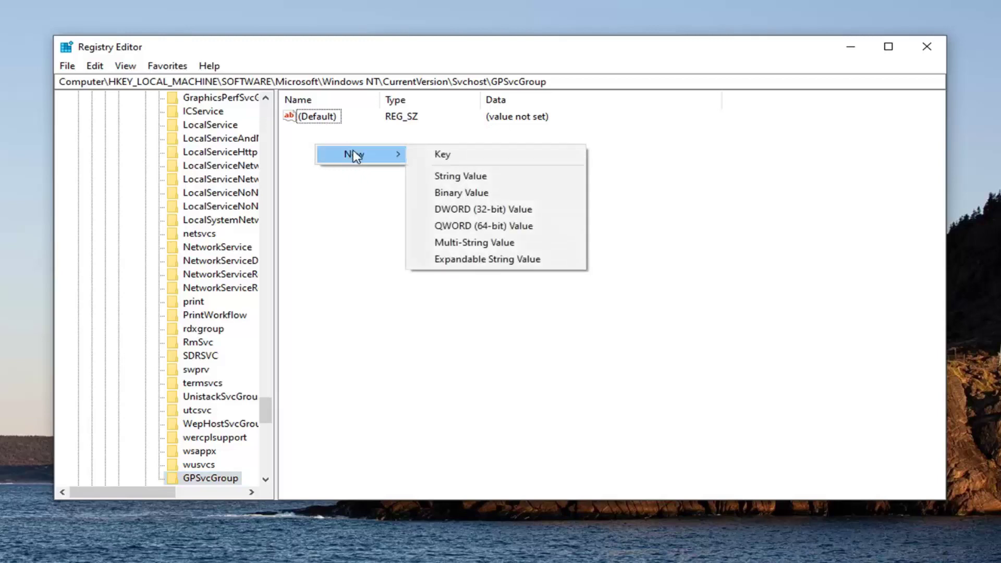
click(485, 212)
text(Authetnic)
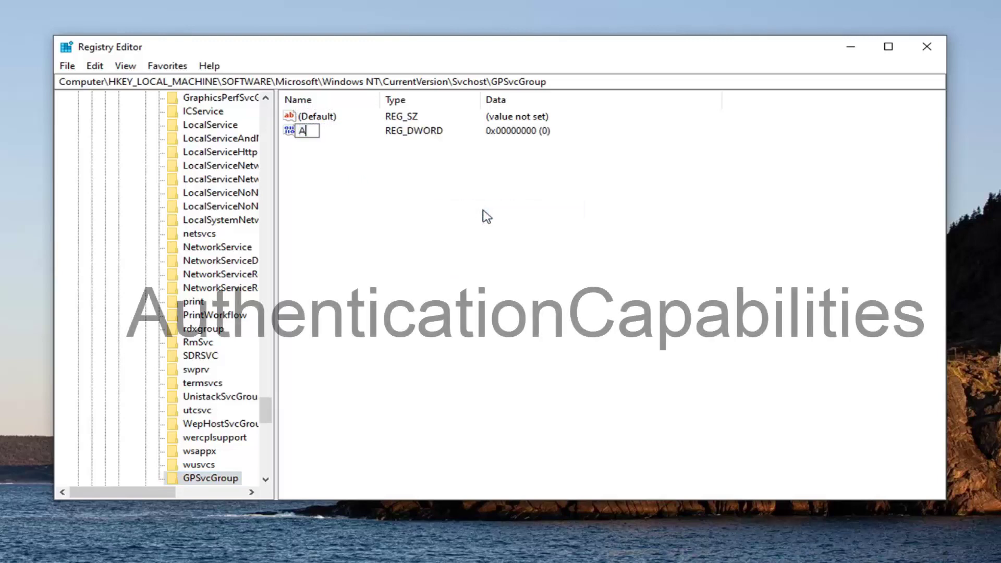
key(BackSpace)
key(BackSpace)
key(BackSpace)
key(BackSpace)
key(BackSpace)
key(BackSpace)
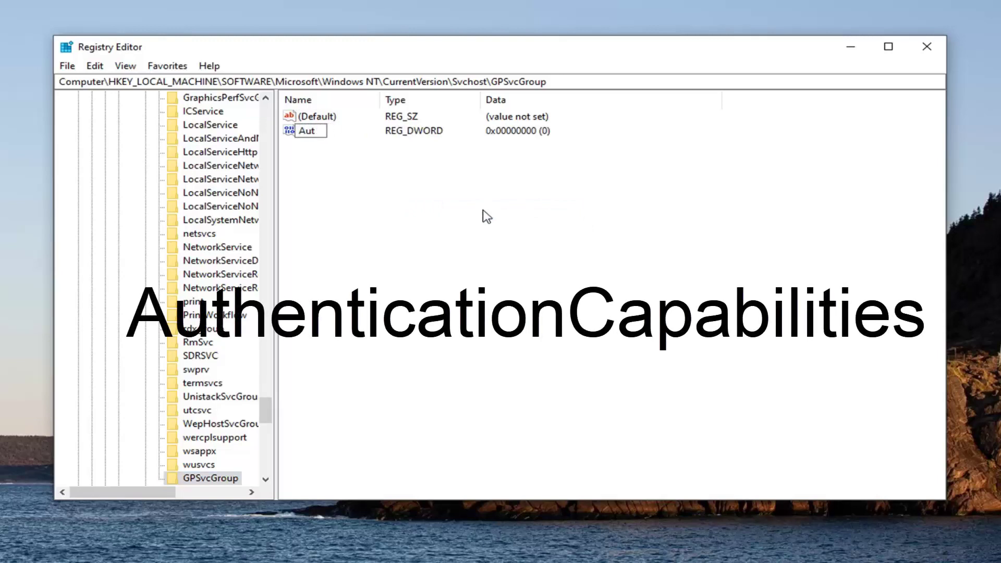
text(henticationC)
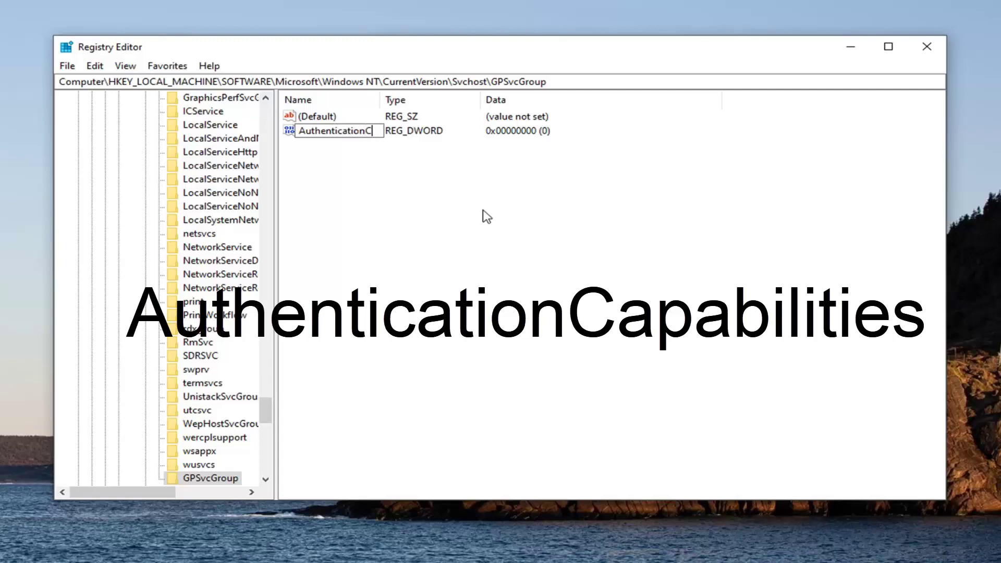
text(apabilities)
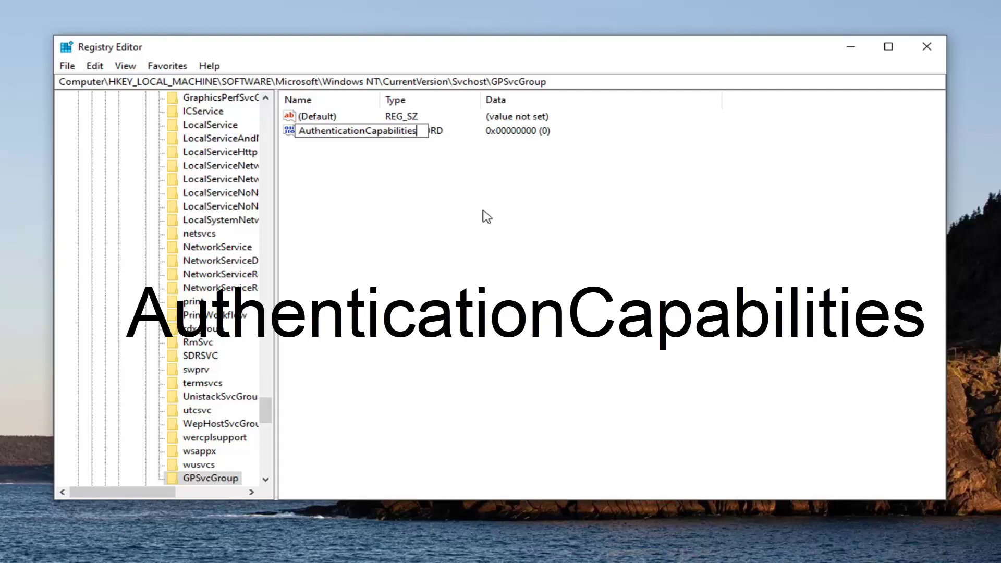
key(Return)
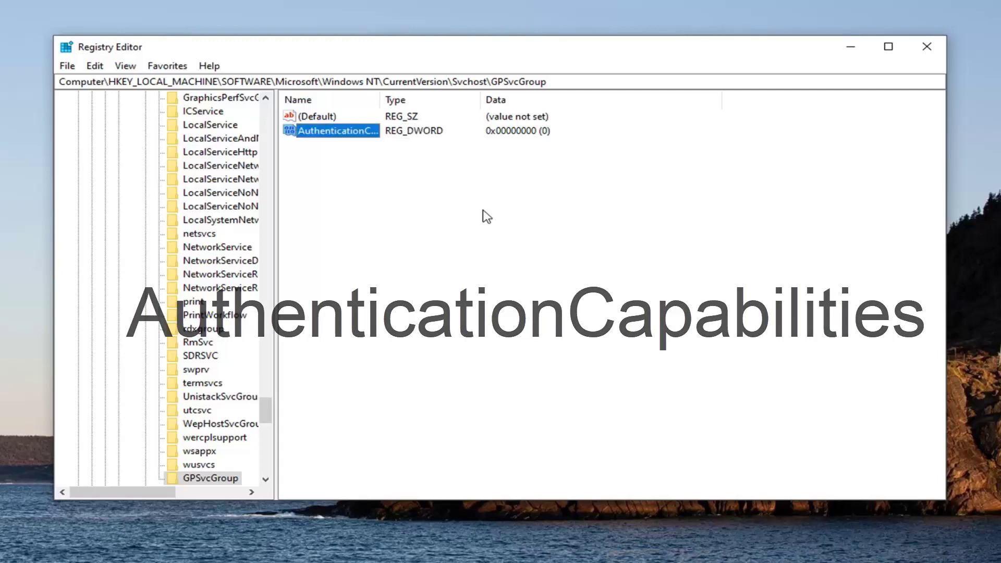
Set the AuthenticationCapabilities value data to 12320 with the hexadecimal base.
double_click(323, 134)
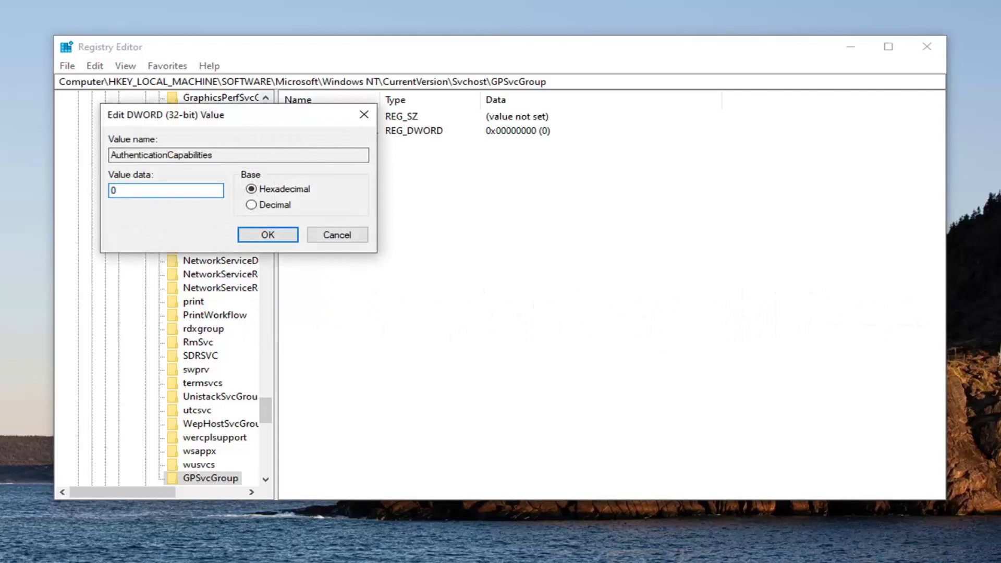
text(12)
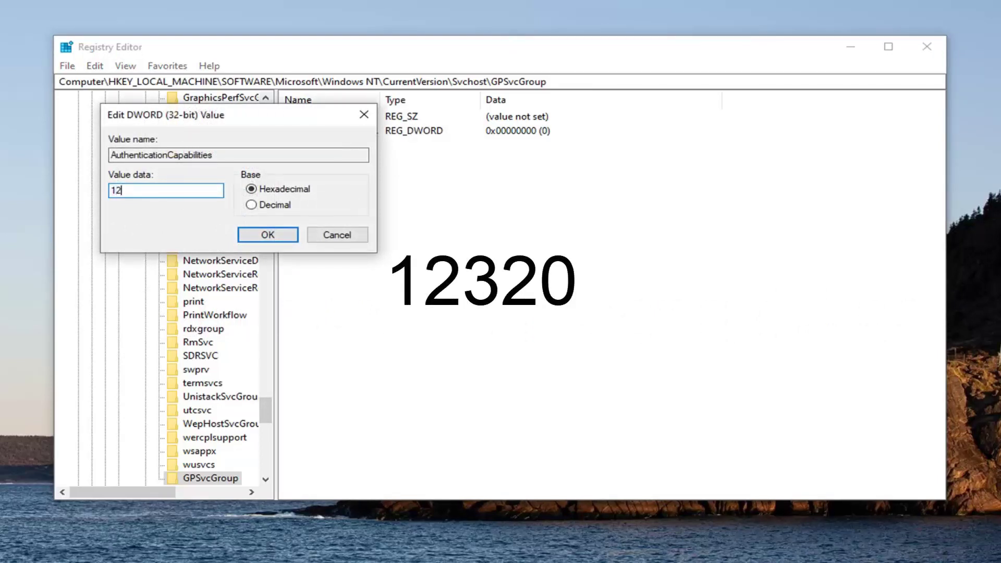
text(320)
click(285, 238)
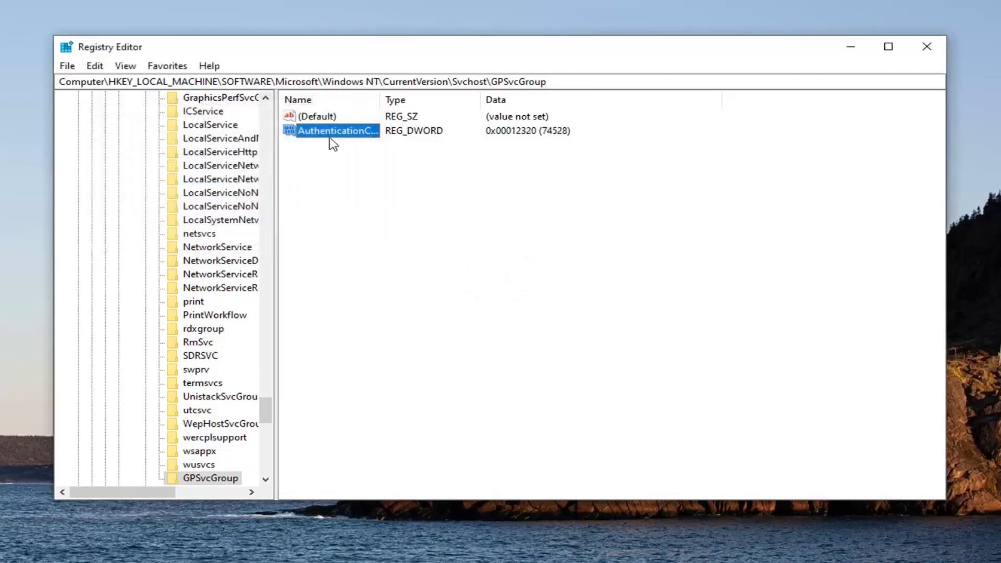
Fit the Name column to its contents and create a DWORD (32-bit) value named CoInitializeSecurityParam in the GPSvcGroup key.
double_click(381, 100)
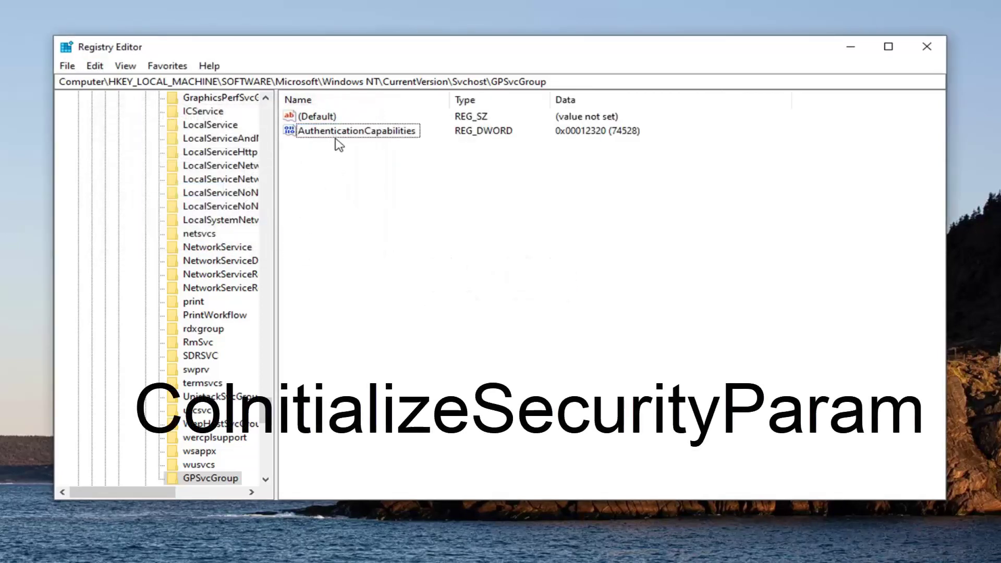
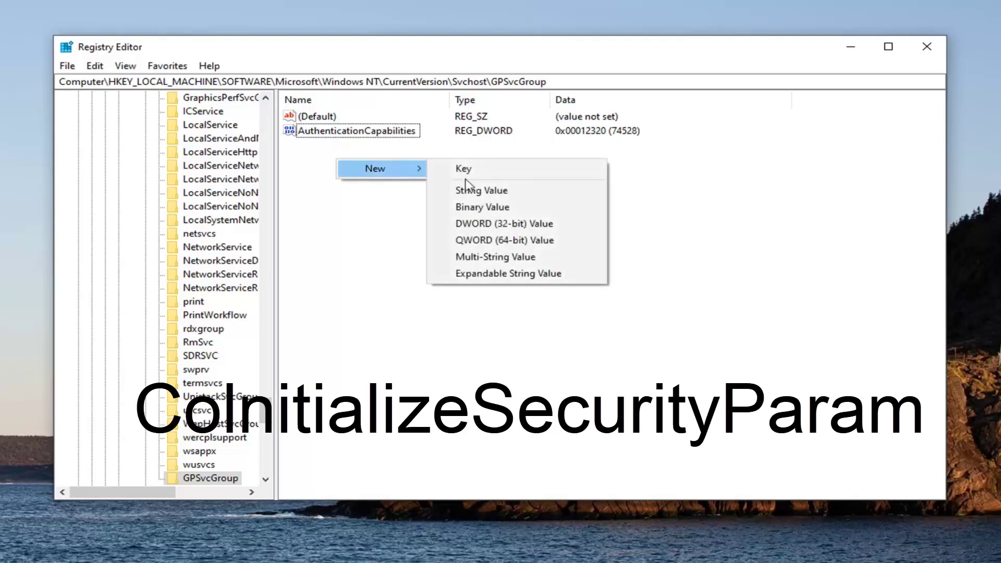
click(503, 232)
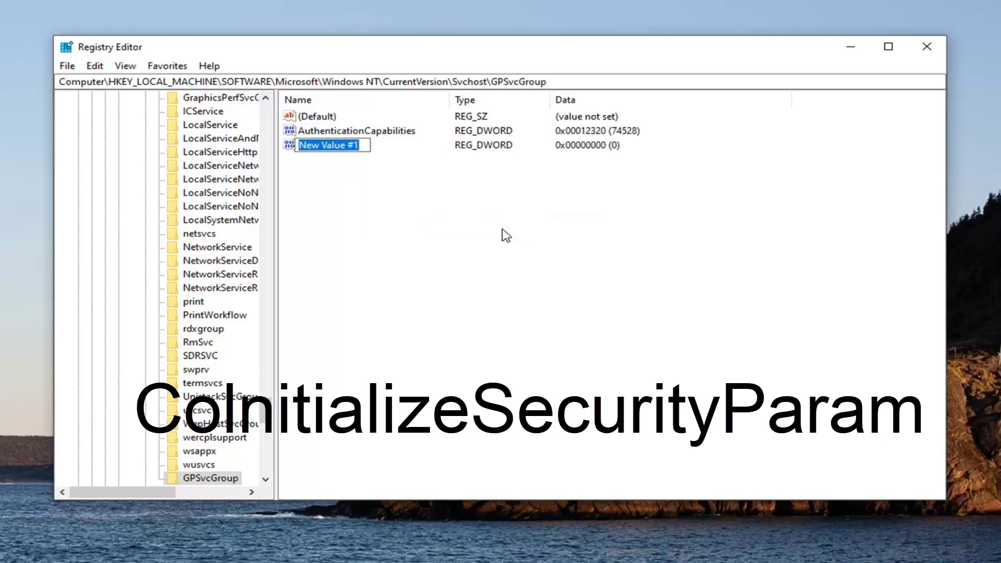
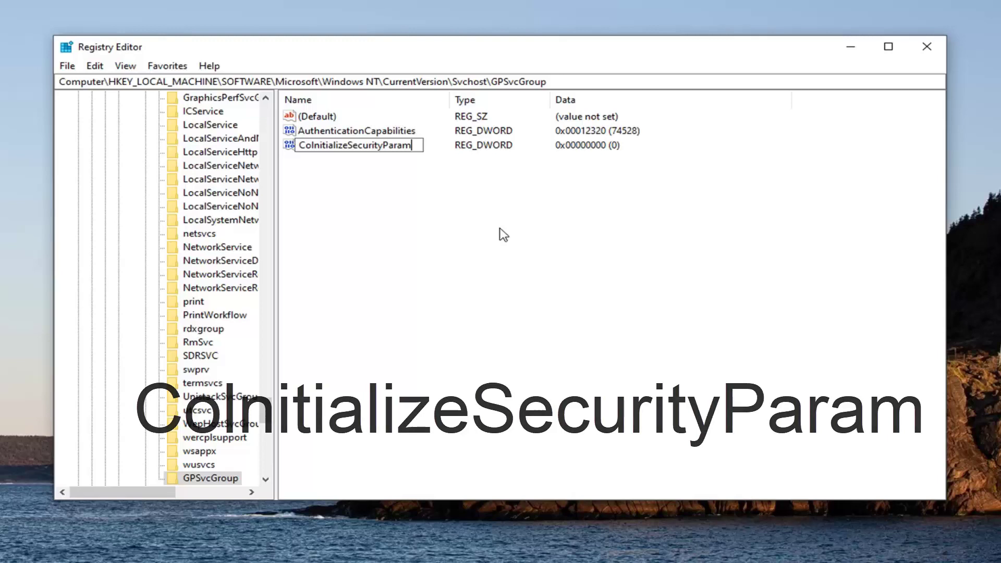
key(Return)
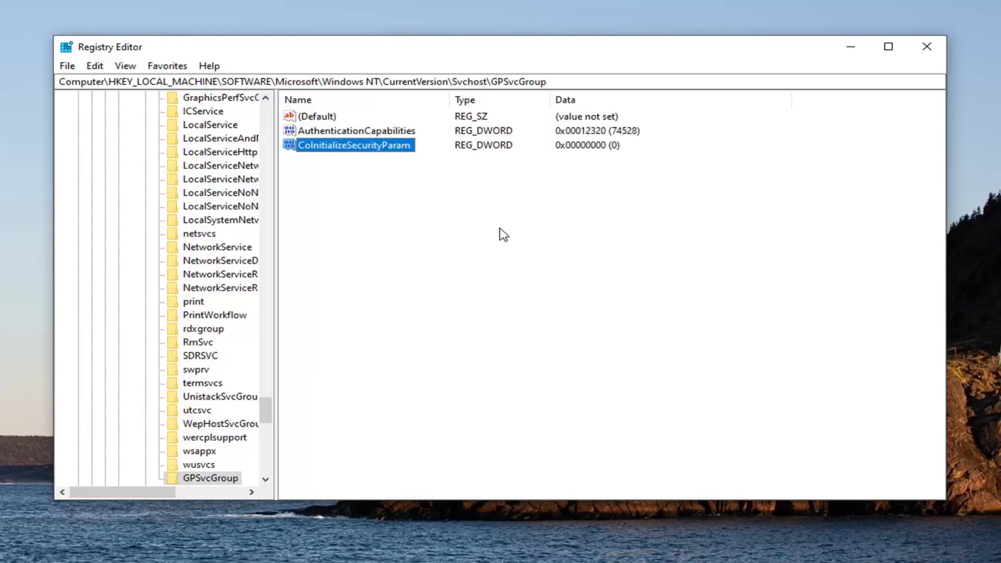
Set the CoInitializeSecurityParam value data to 1.
double_click(351, 146)
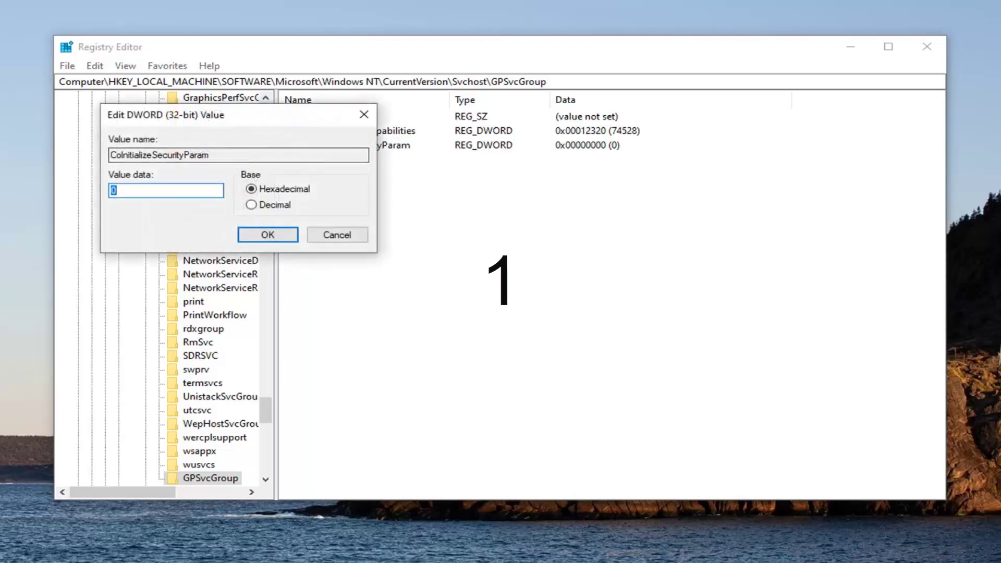
click(124, 190)
text(1)
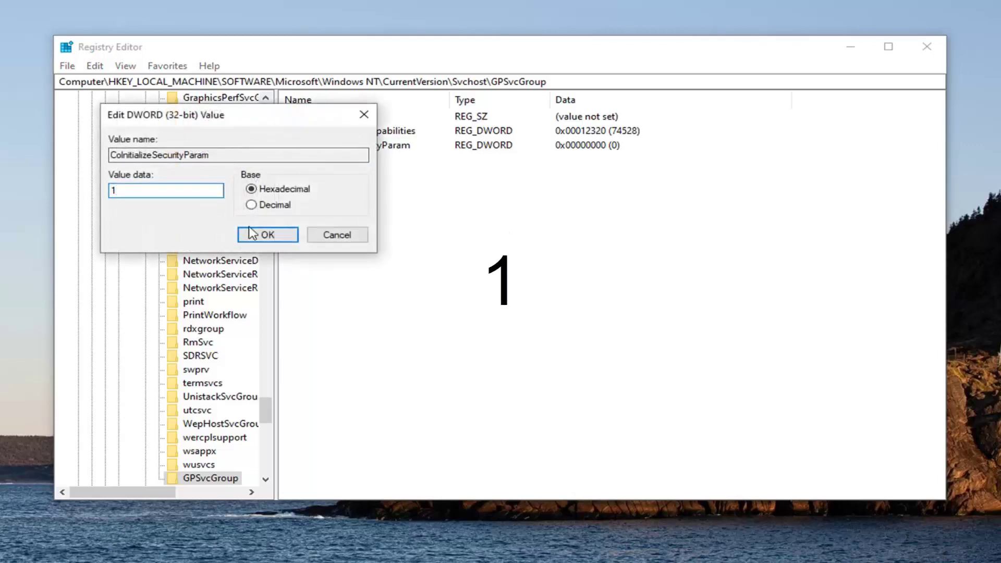
click(265, 234)
Collapse the Microsoft, SOFTWARE and HKEY_LOCAL_MACHINE keys in the tree and select the Computer root.
drag(261, 409, 253, 217)
scroll(203, 324, down, 20)
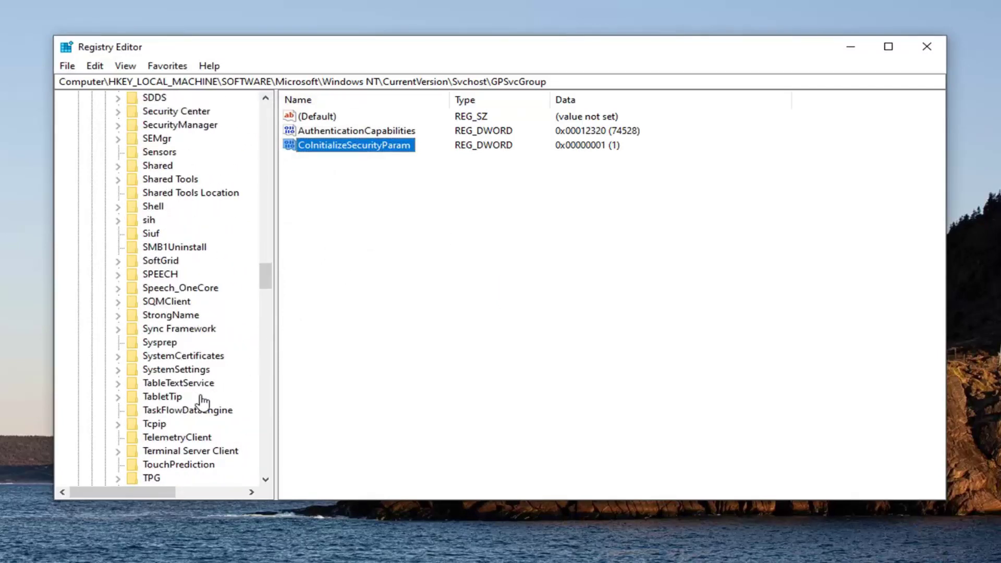
drag(266, 274, 263, 144)
scroll(136, 206, up, 6)
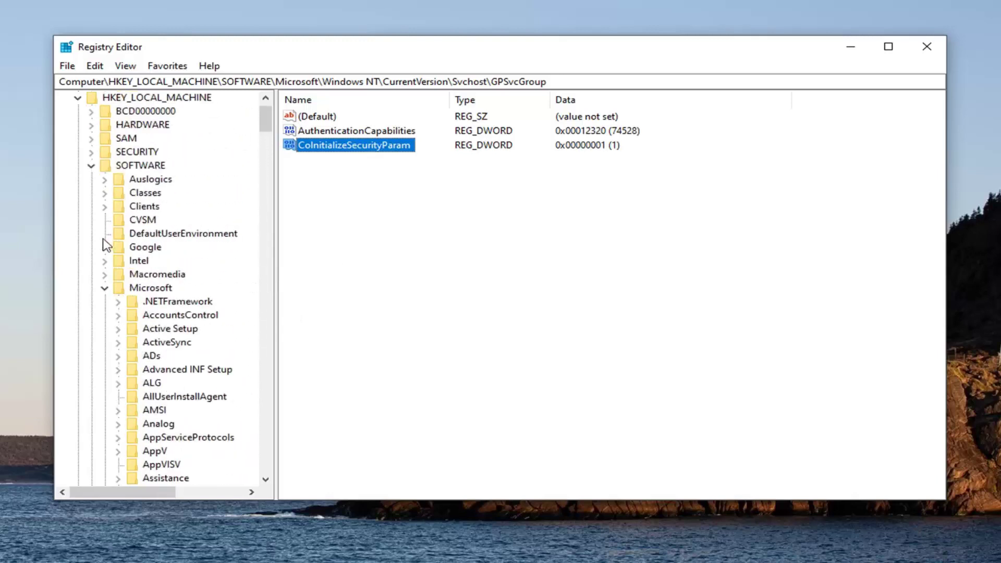
click(112, 286)
click(94, 164)
click(77, 139)
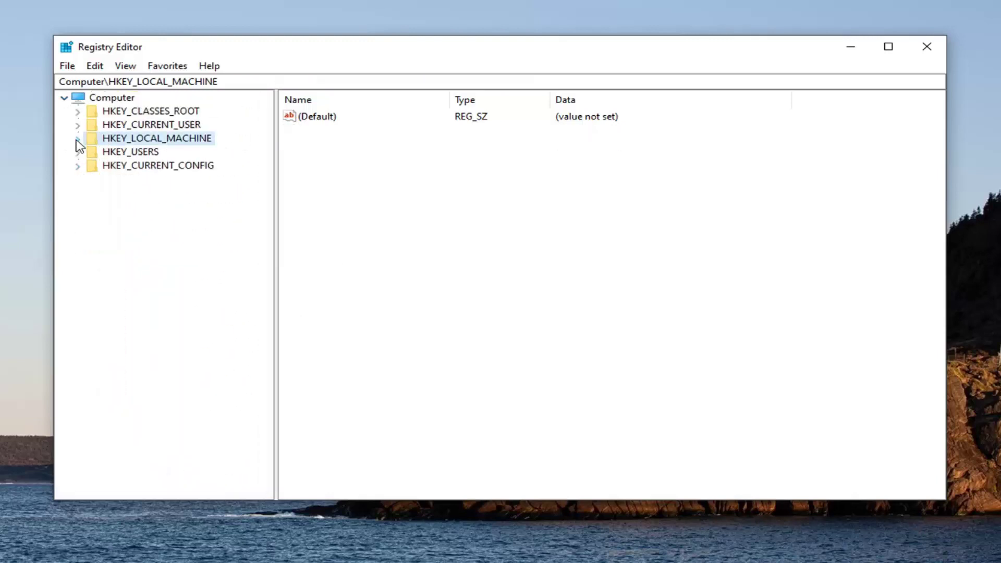
click(63, 98)
click(88, 107)
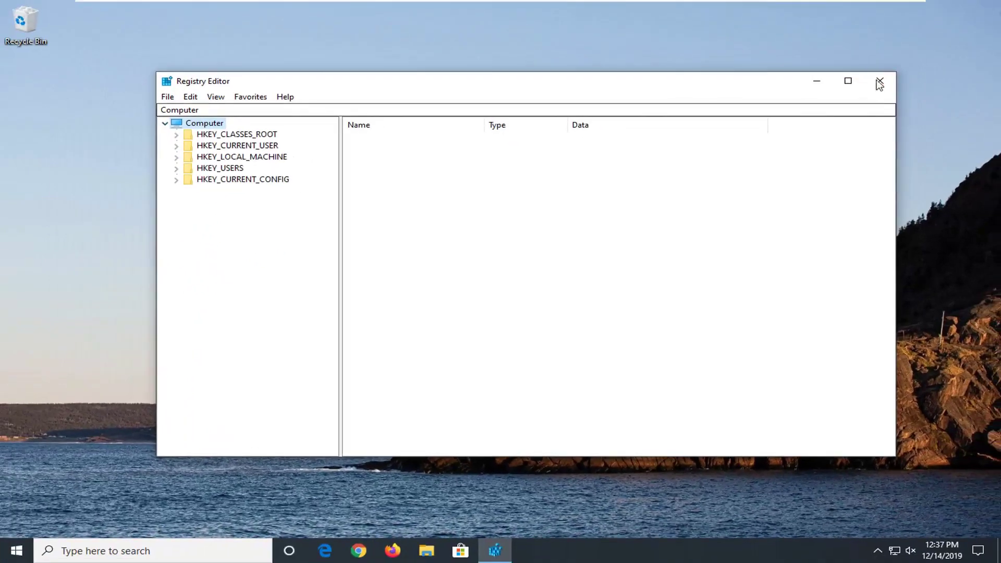